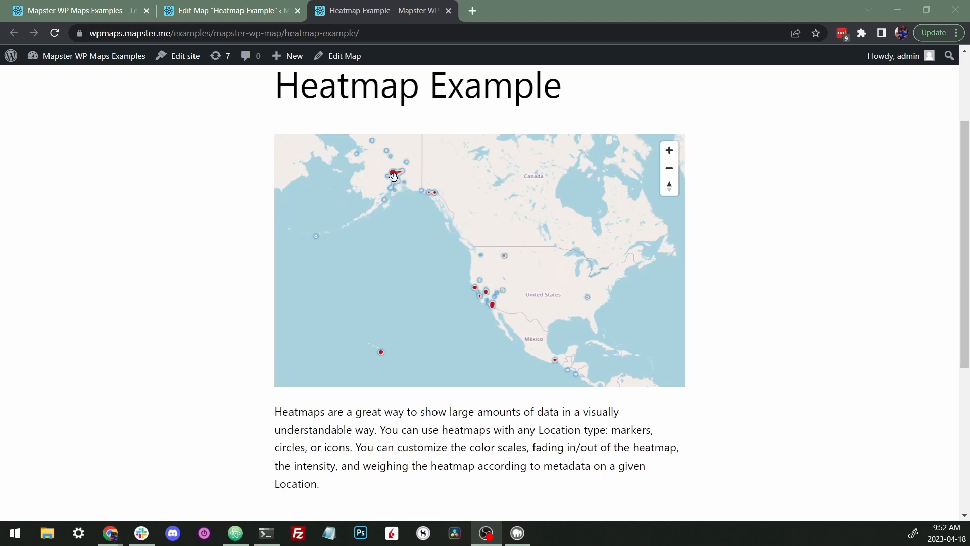
- Examine the published heatmap example map and the list of earthquake locations
scroll(394, 176, "up", 2)
scroll(394, 177, "down", 3)
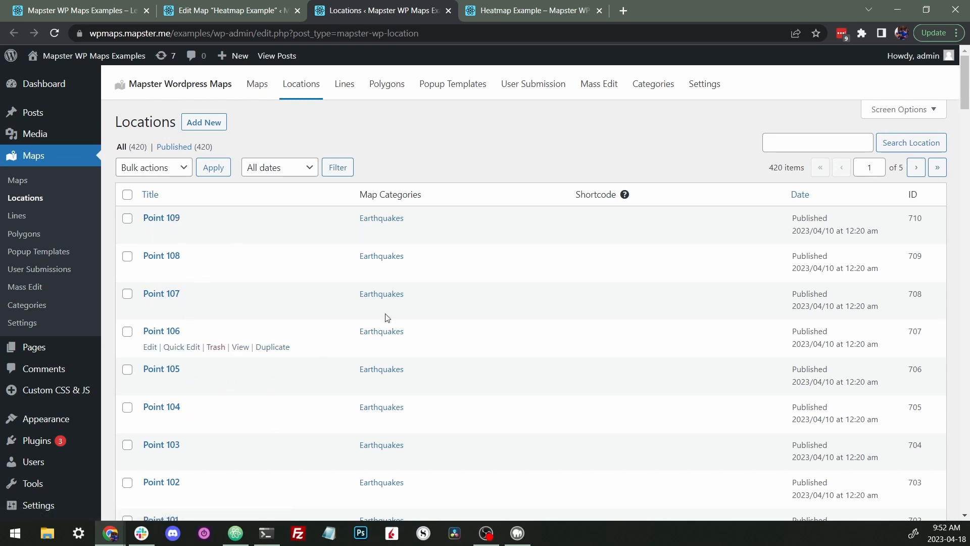
scroll(314, 303, "down", 3)
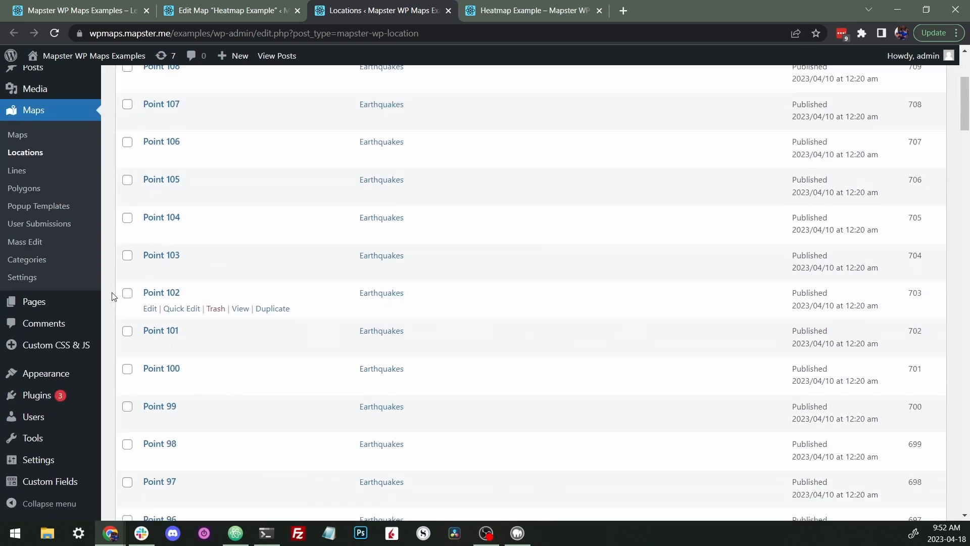
- Open the Mapster maps settings in a new tab and view the Data Importer dialog, closing it again
right_click(54, 277)
left_click(70, 279)
left_click(496, 13)
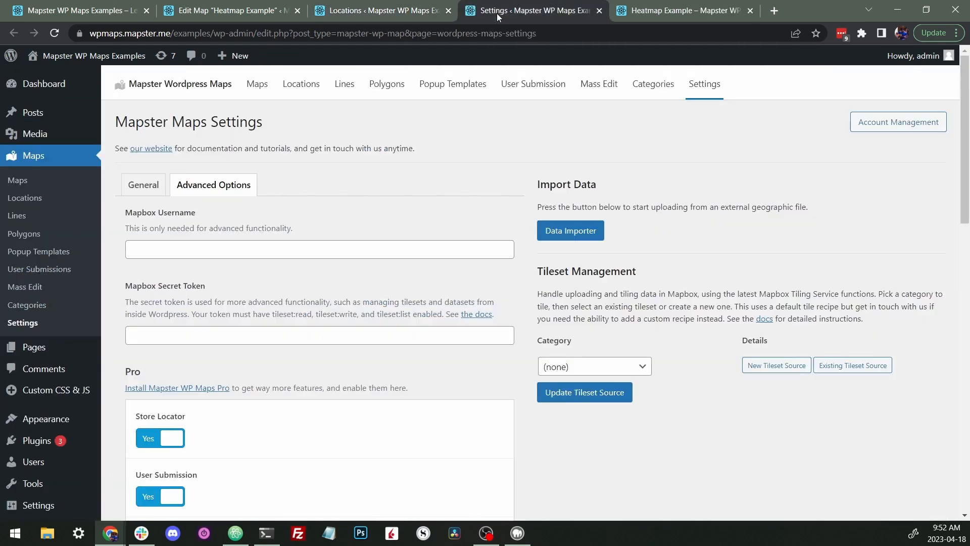
left_click(586, 230)
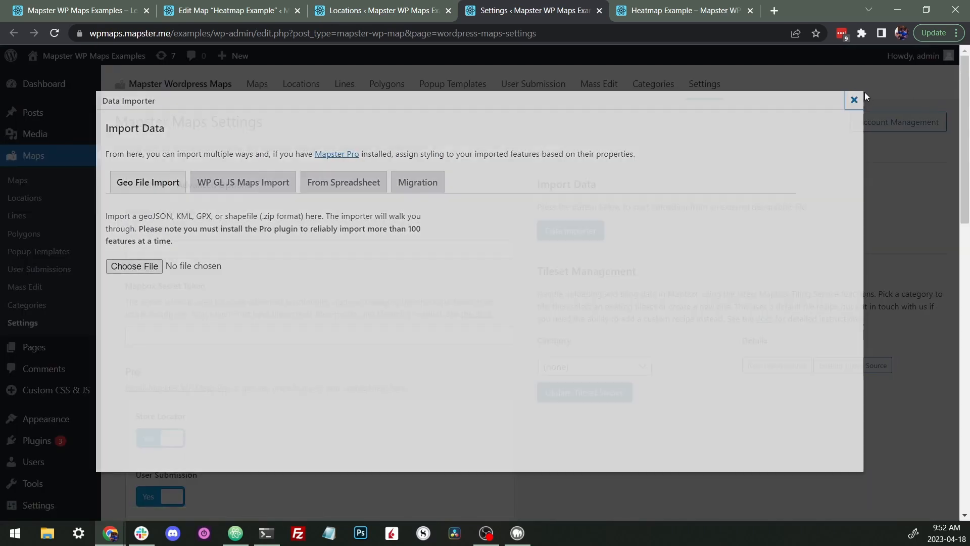
left_click(864, 96)
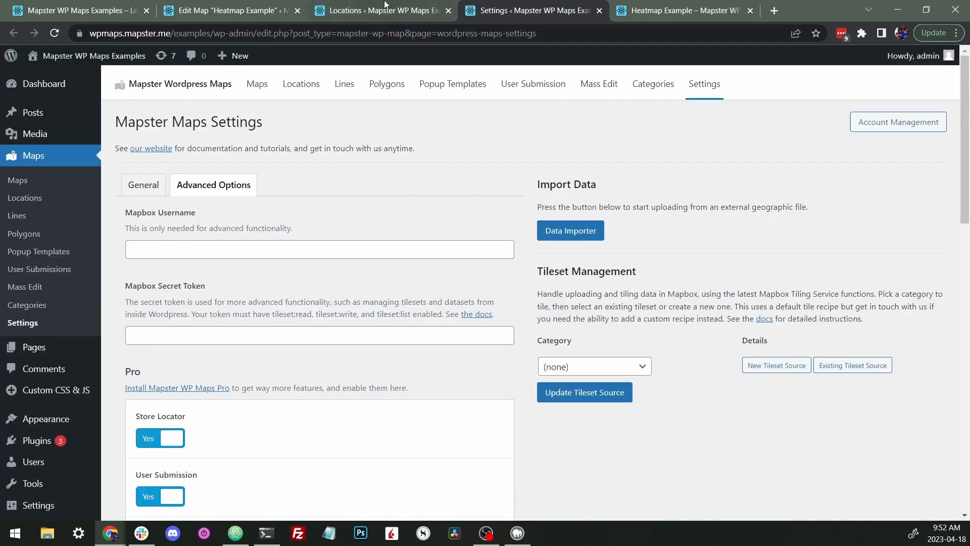
- Return to the locations list, open the Point 108 location and scroll through its edit page
left_click(383, 10)
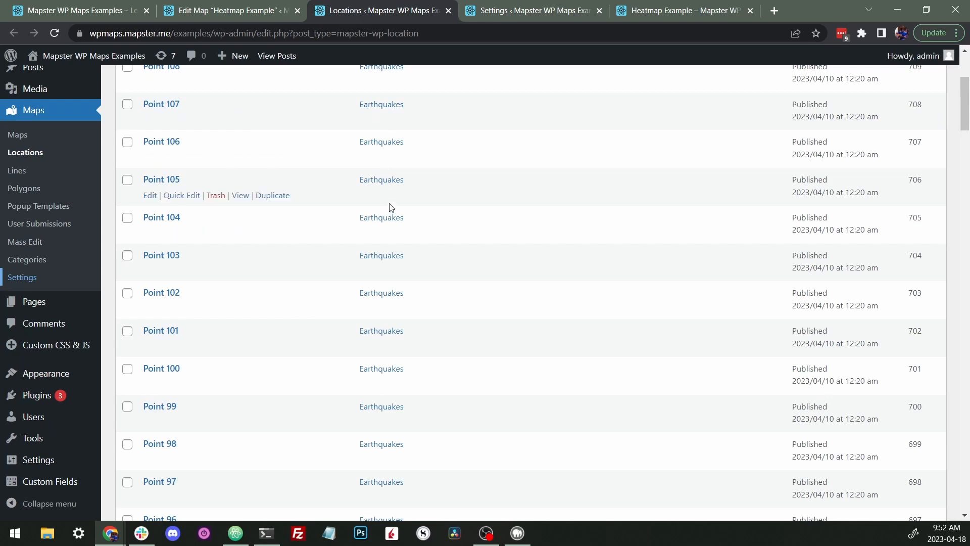
scroll(390, 207, "up", 4)
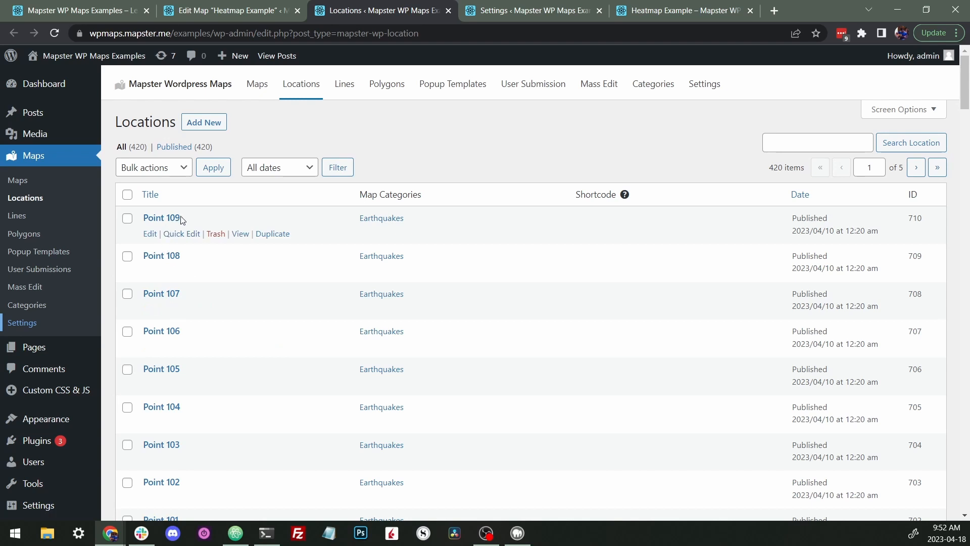
left_click(169, 256)
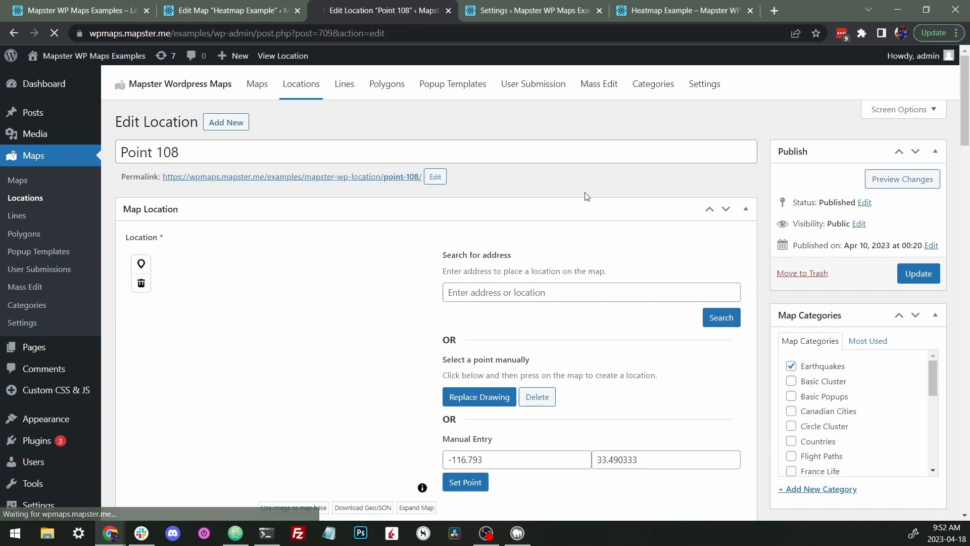
scroll(324, 269, "down", 3)
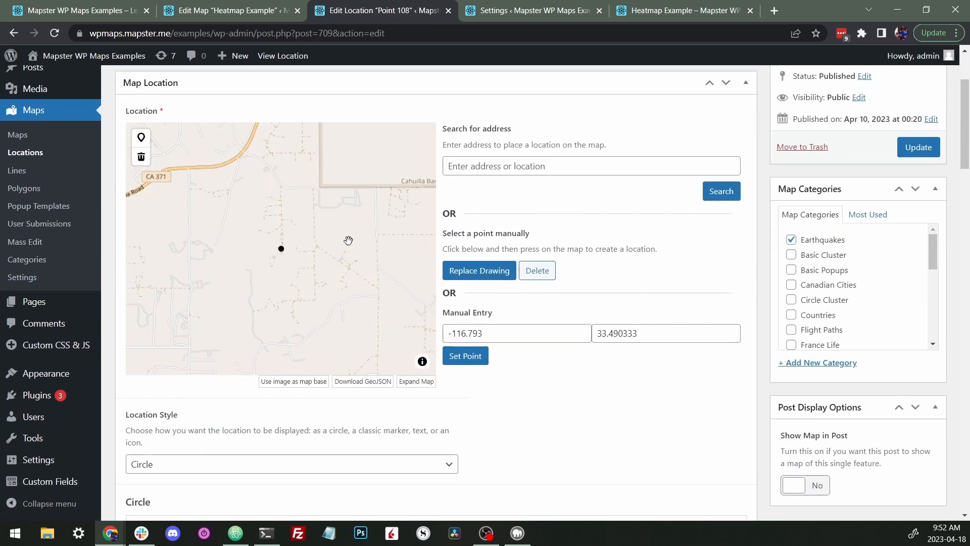
scroll(343, 286, "down", 5)
scroll(574, 273, "down", 20)
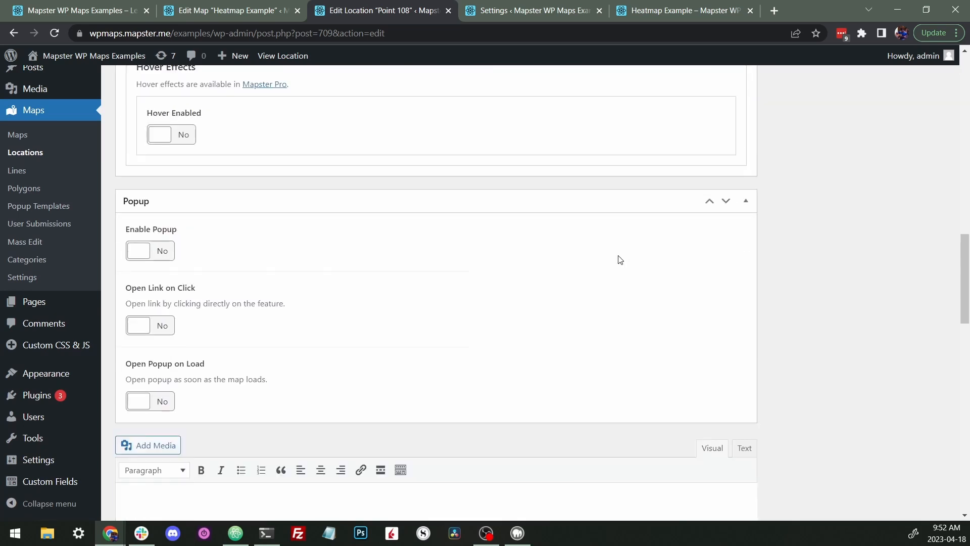
scroll(195, 191, "up", 1)
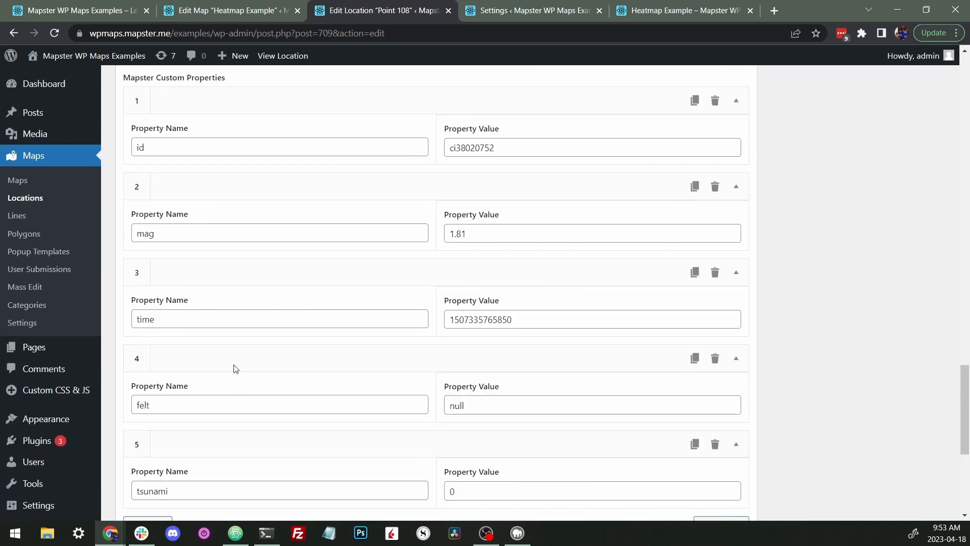
- Inspect Point 108's custom properties, highlighting the mag property name
double_click(162, 235)
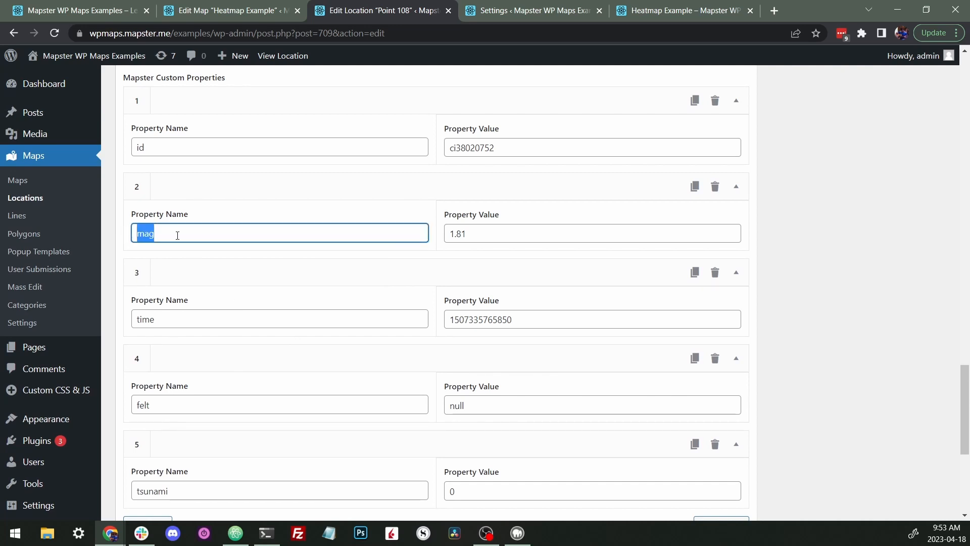
scroll(230, 255, "down", 1)
scroll(230, 250, "up", 2)
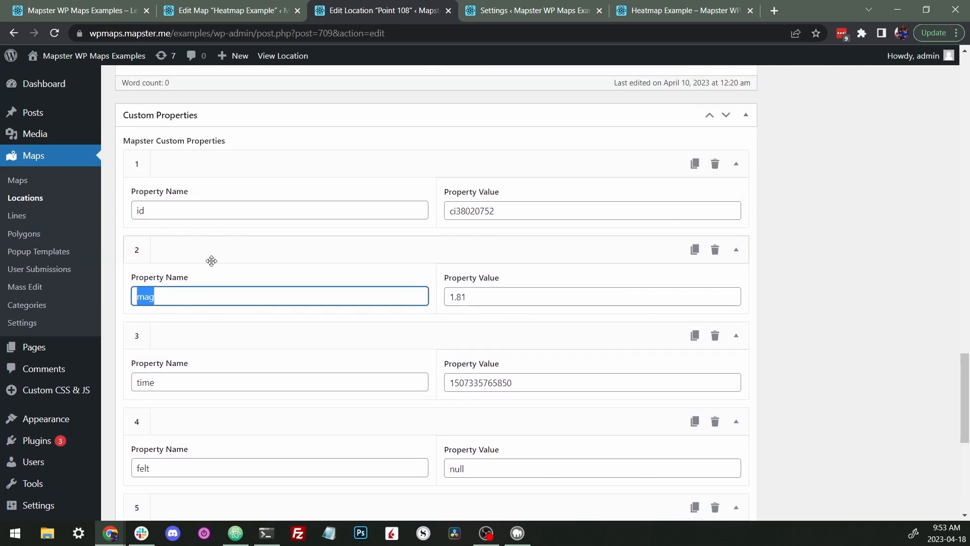
scroll(332, 301, "up", 1)
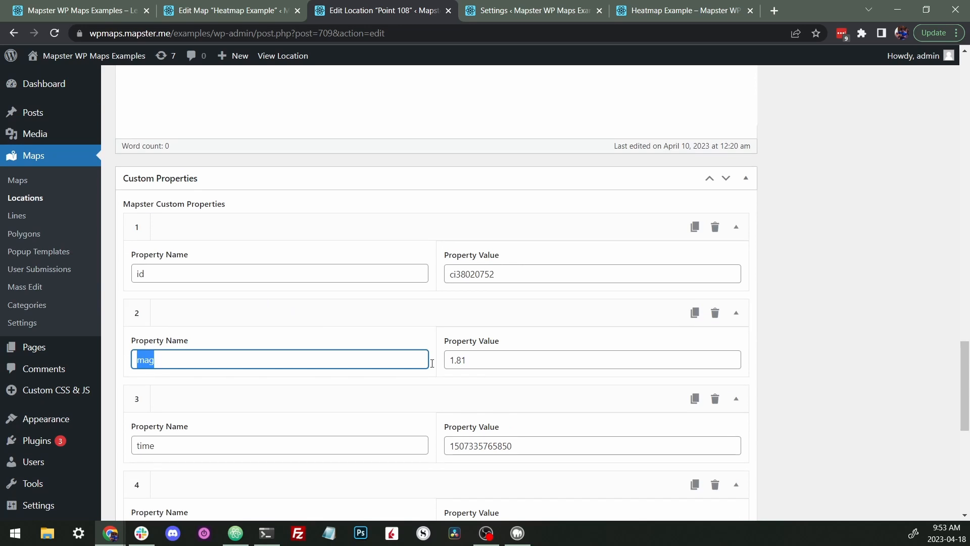
scroll(338, 333, "down", 4)
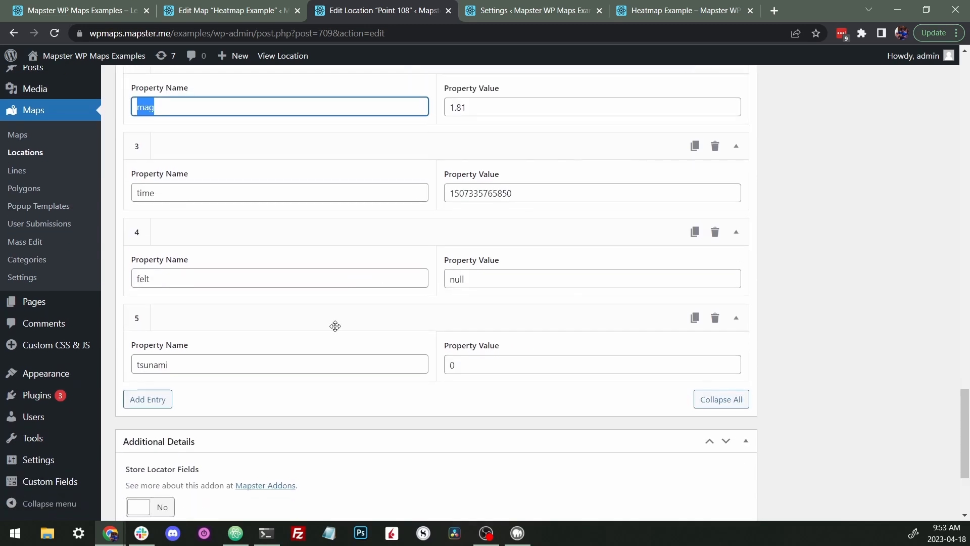
scroll(273, 240, "up", 3)
scroll(293, 250, "down", 2)
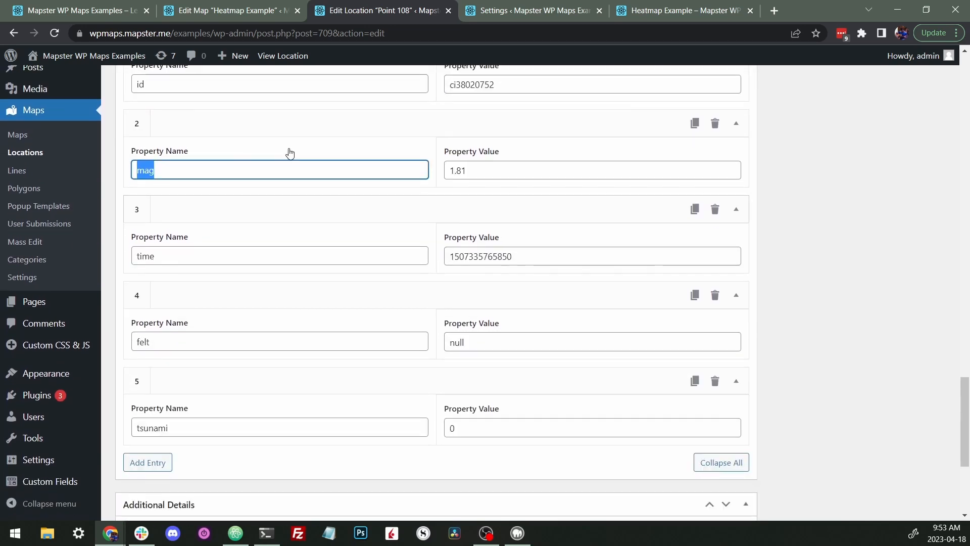
scroll(399, 250, "down", 4)
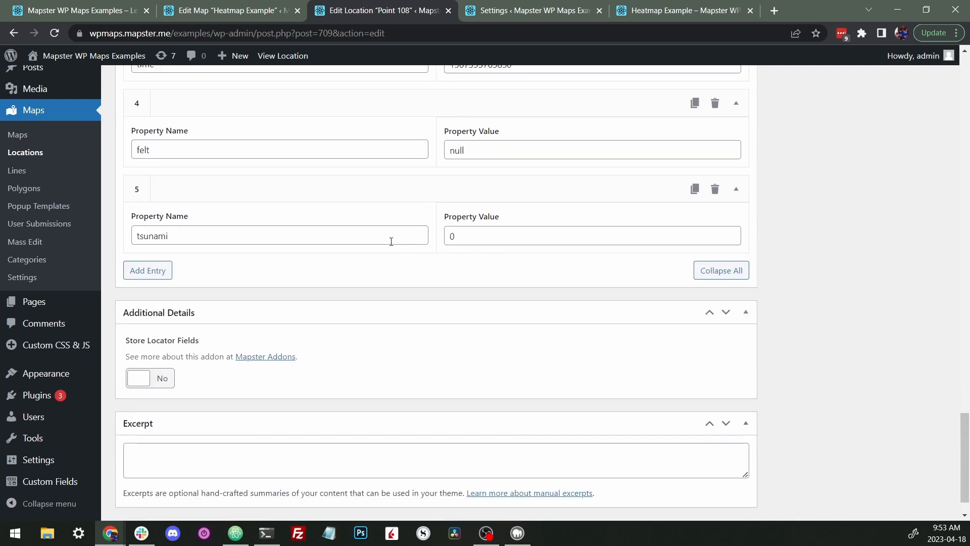
scroll(305, 250, "up", 6)
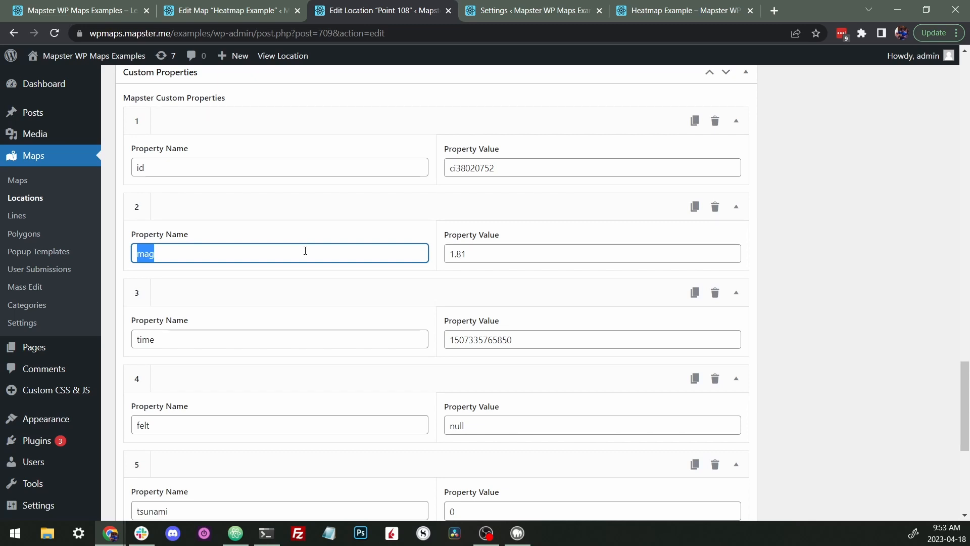
scroll(262, 217, "up", 1)
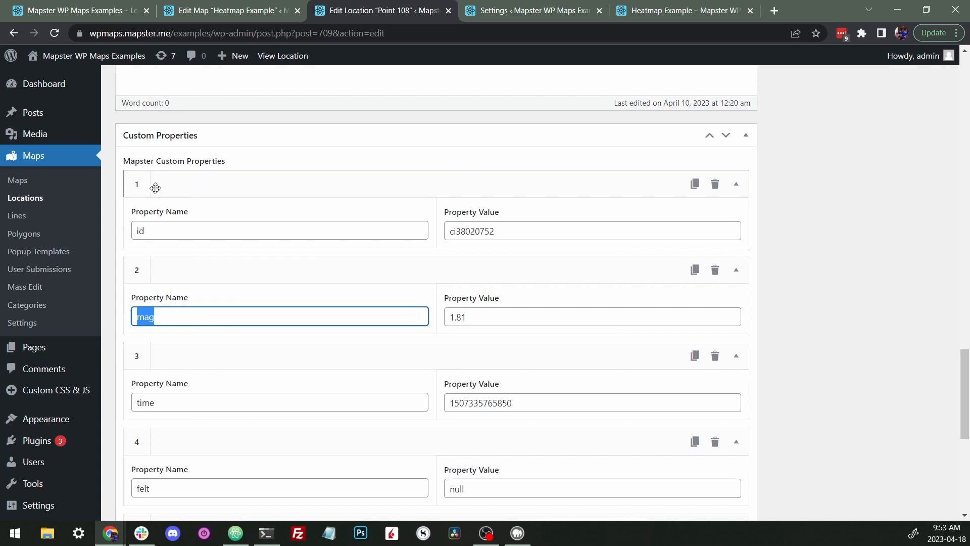
- Switch to the Heatmap Example map's edit page and examine its map preview
left_click(224, 17)
scroll(105, 171, "up", 2)
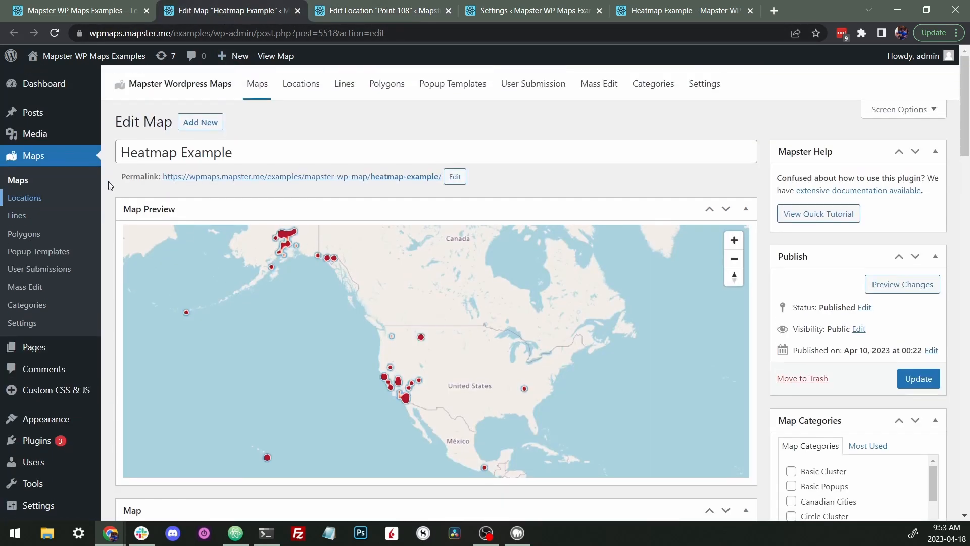
scroll(108, 181, "down", 3)
scroll(109, 181, "up", 1)
scroll(108, 181, "down", 1)
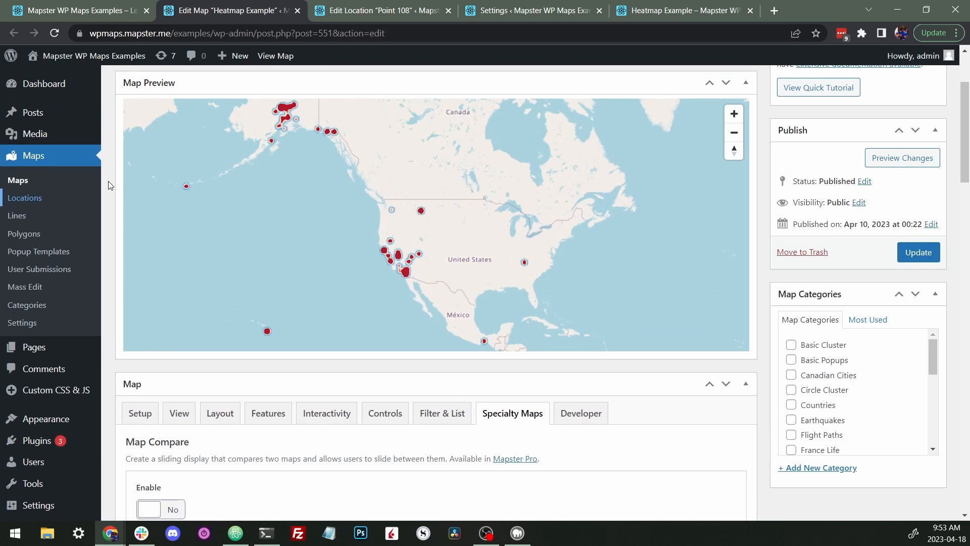
scroll(108, 181, "up", 1)
scroll(108, 181, "down", 3)
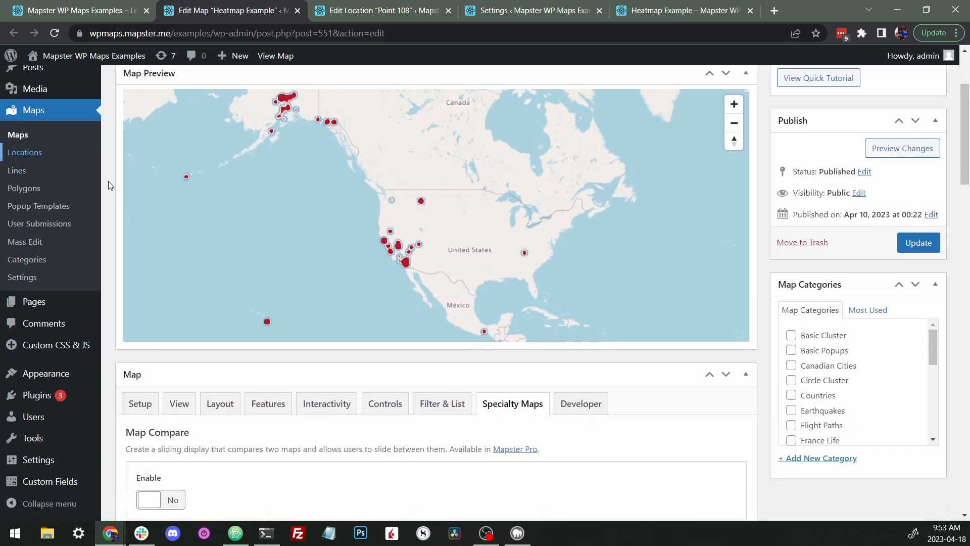
- Look at the map's Setup options, then return to Specialty Maps to examine the heatmap settings
left_click(140, 288)
scroll(141, 297, "down", 2)
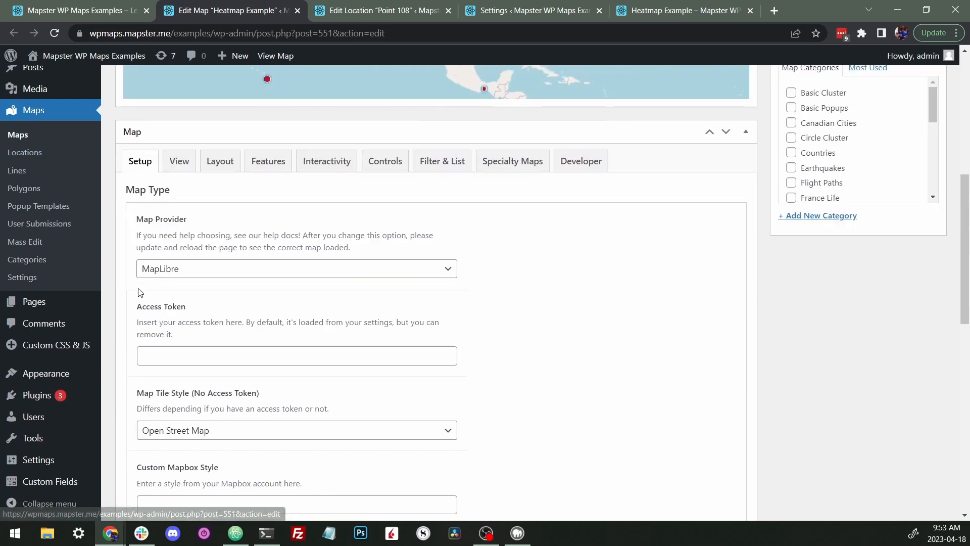
left_click(534, 166)
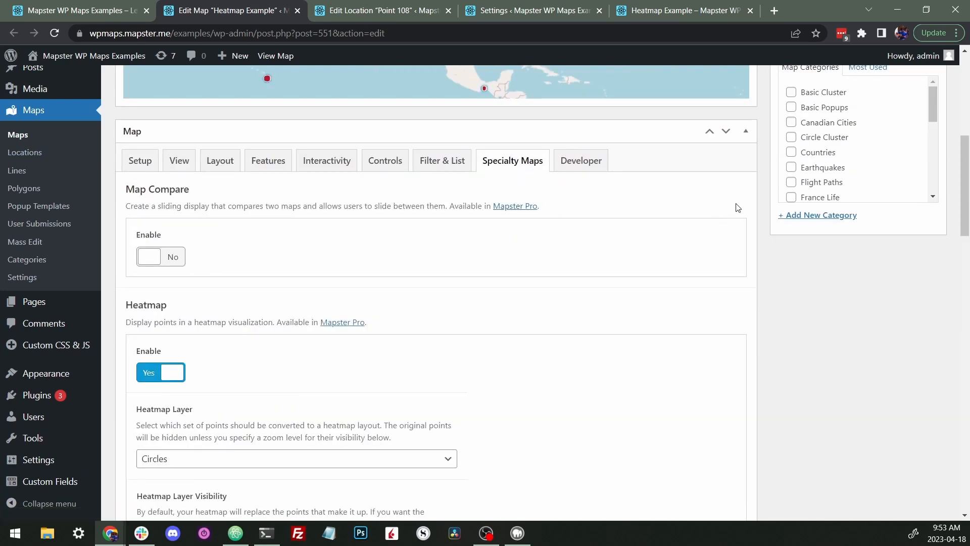
scroll(735, 207, "down", 3)
scroll(453, 174, "down", 1)
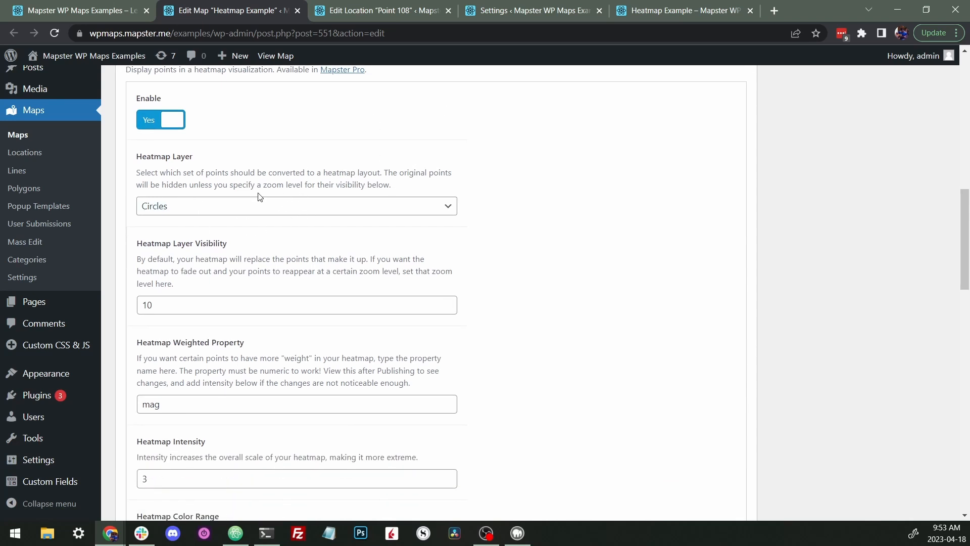
scroll(759, 228, "up", 8)
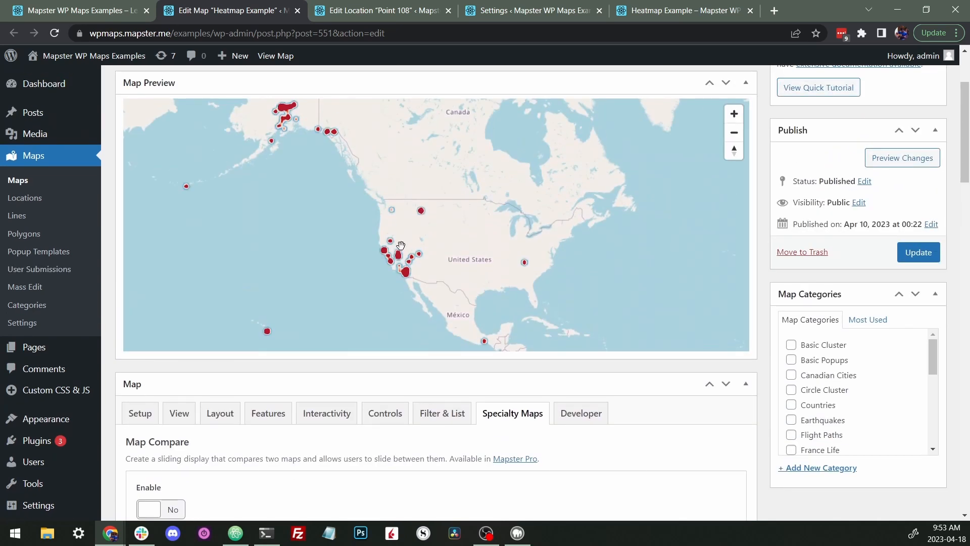
scroll(566, 273, "down", 5)
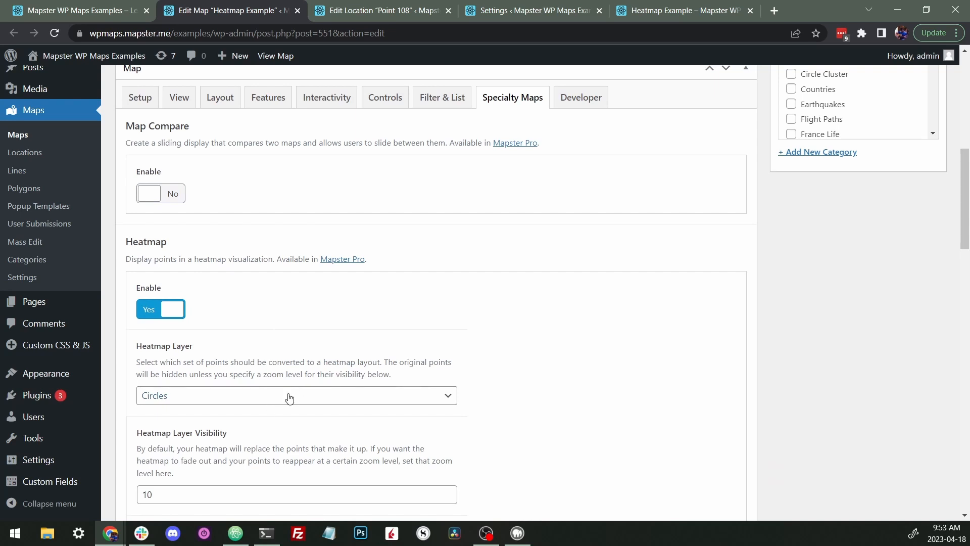
- Examine the heatmap layer, visibility, weighted property, intensity and color range settings
scroll(754, 314, "up", 5)
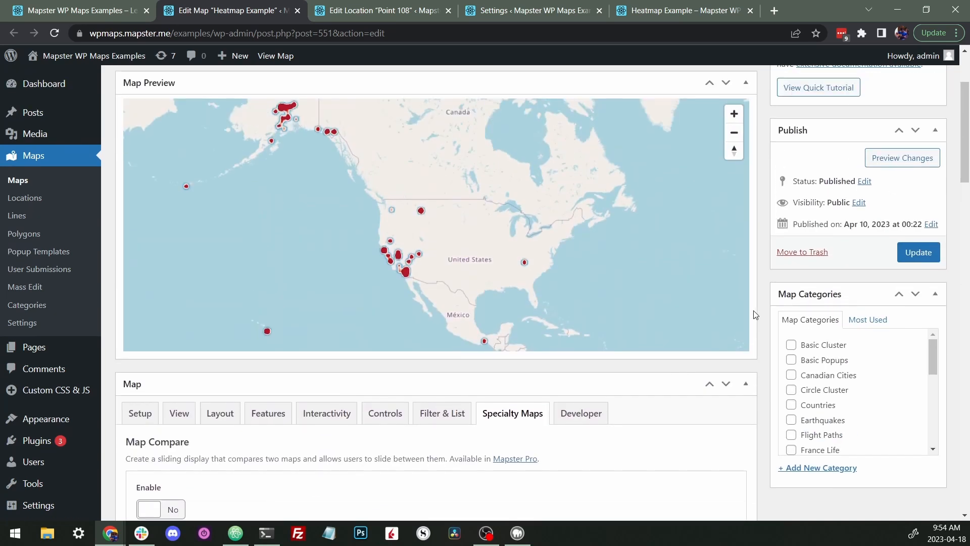
scroll(753, 310, "up", 1)
scroll(753, 310, "down", 2)
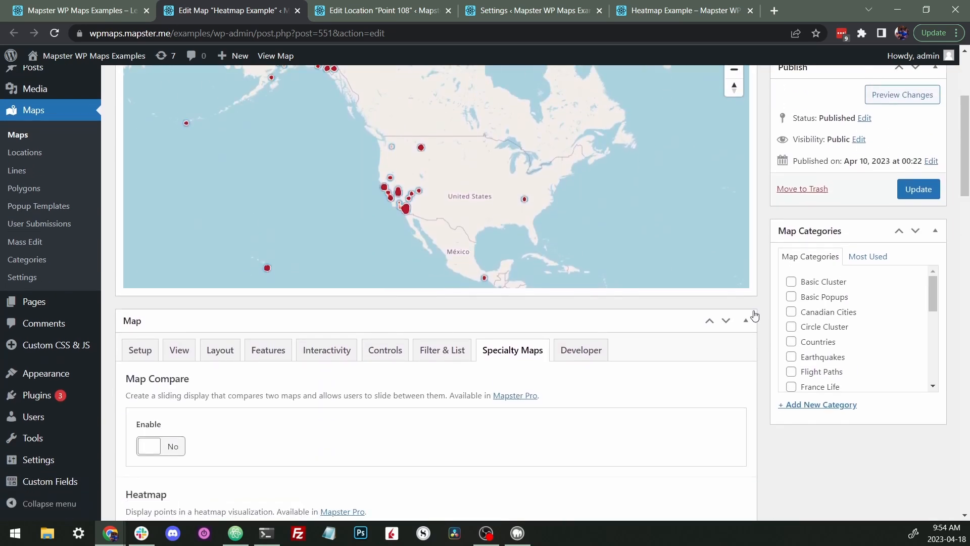
scroll(754, 314, "down", 1)
scroll(758, 313, "up", 2)
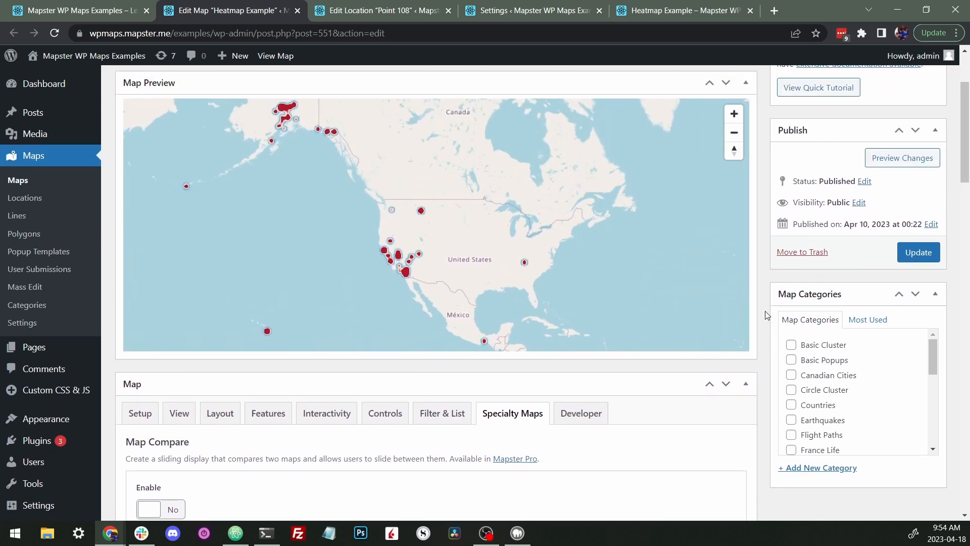
scroll(765, 310, "down", 4)
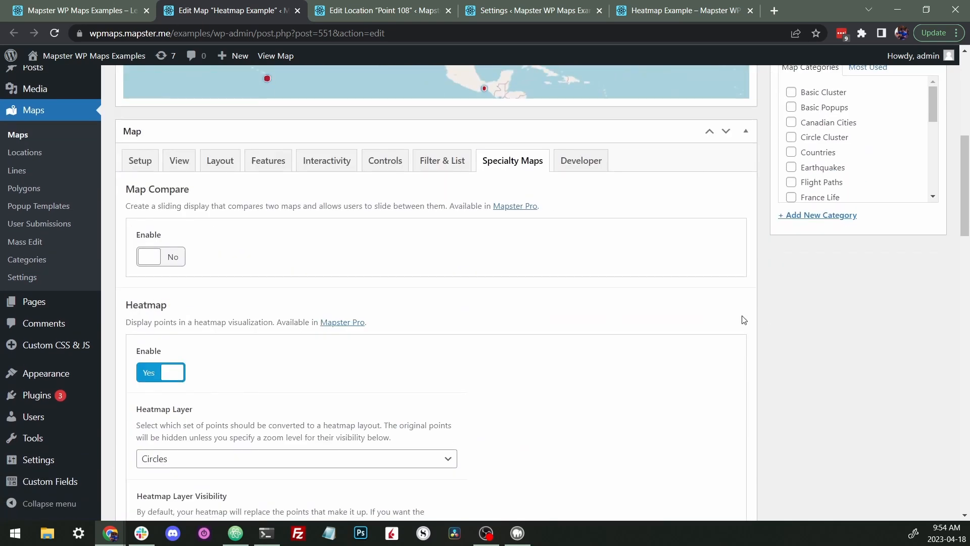
scroll(791, 321, "up", 3)
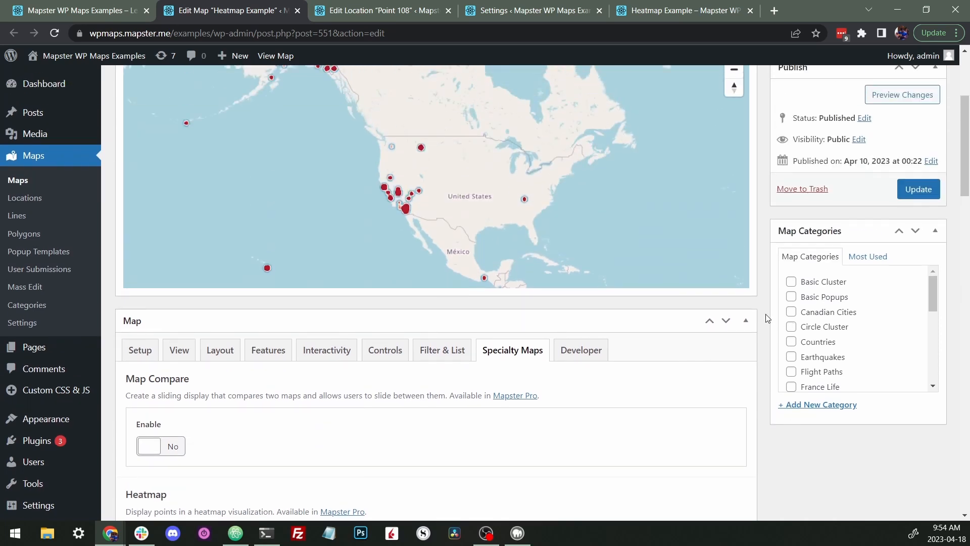
scroll(766, 317, "down", 1)
scroll(766, 318, "down", 1)
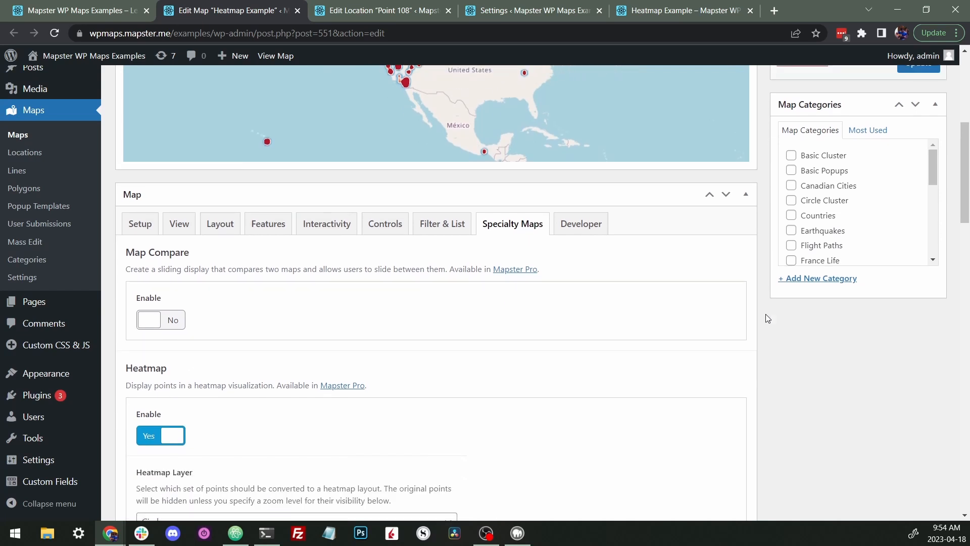
scroll(766, 318, "down", 4)
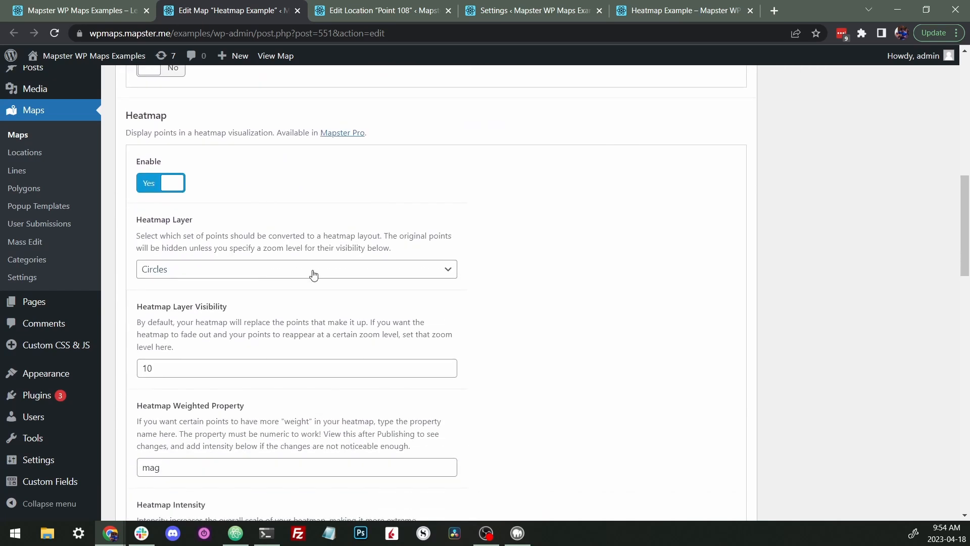
scroll(557, 260, "down", 2)
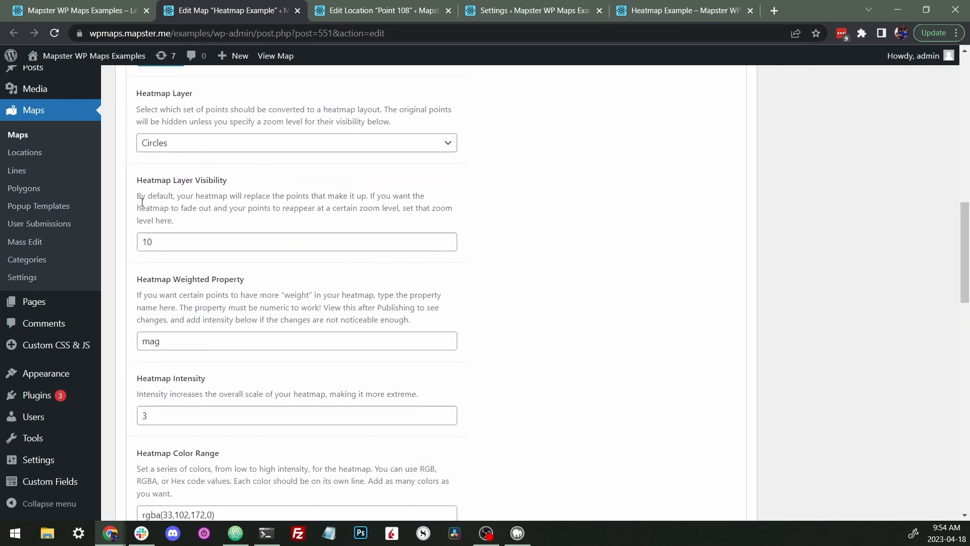
- Open the published Heatmap Example page and zoom in and out on the southern California earthquake points
scroll(764, 275, "up", 4)
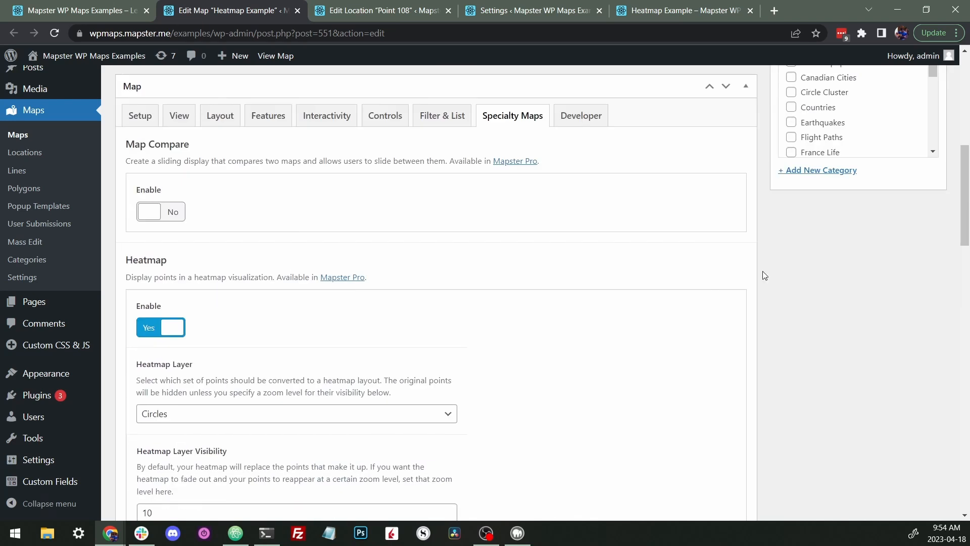
scroll(762, 271, "down", 2)
scroll(763, 270, "up", 1)
scroll(763, 270, "up", 4)
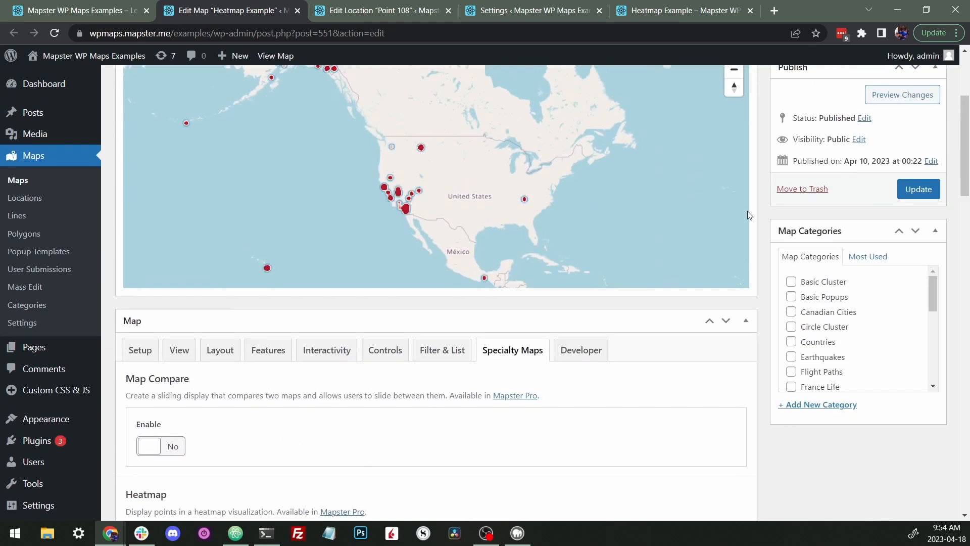
left_click(683, 17)
scroll(524, 329, "up", 5)
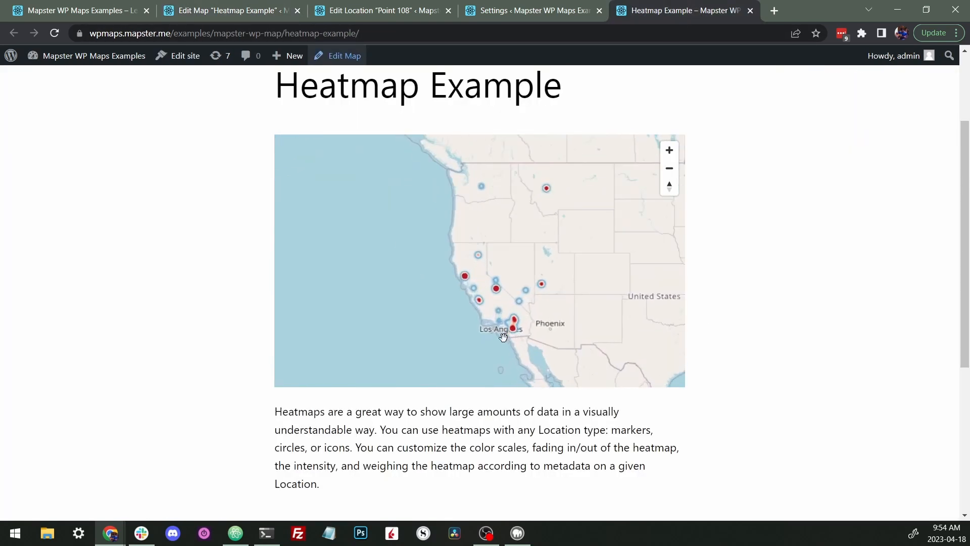
scroll(524, 329, "up", 8)
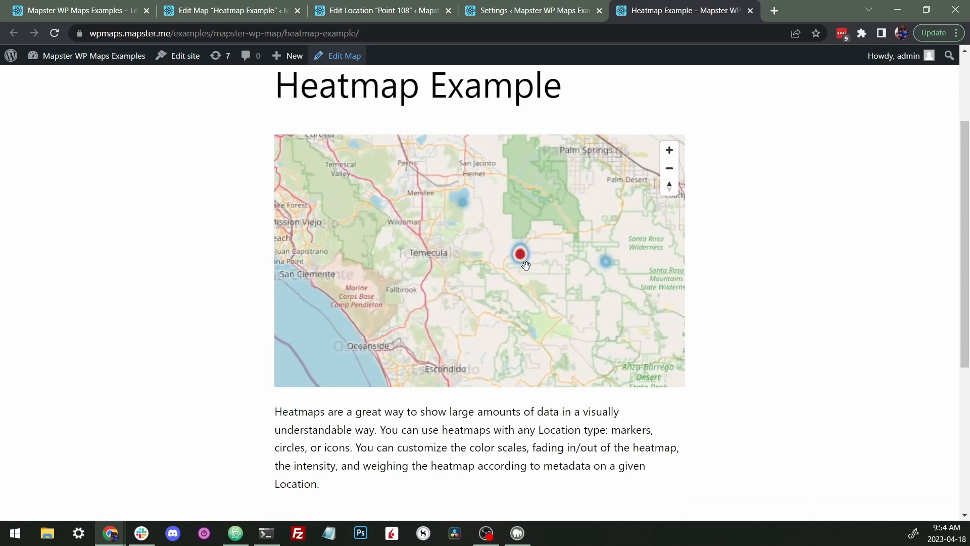
scroll(530, 259, "up", 6)
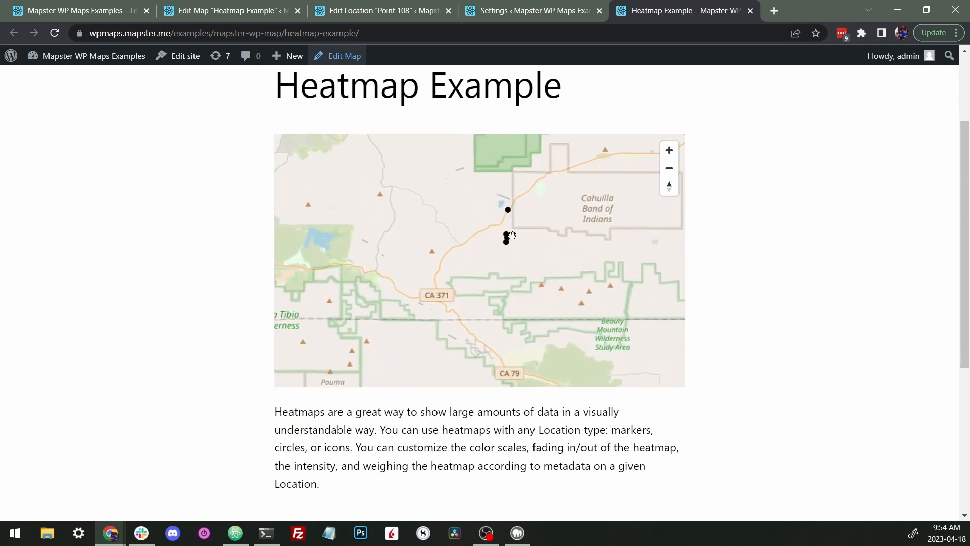
scroll(511, 235, "down", 5)
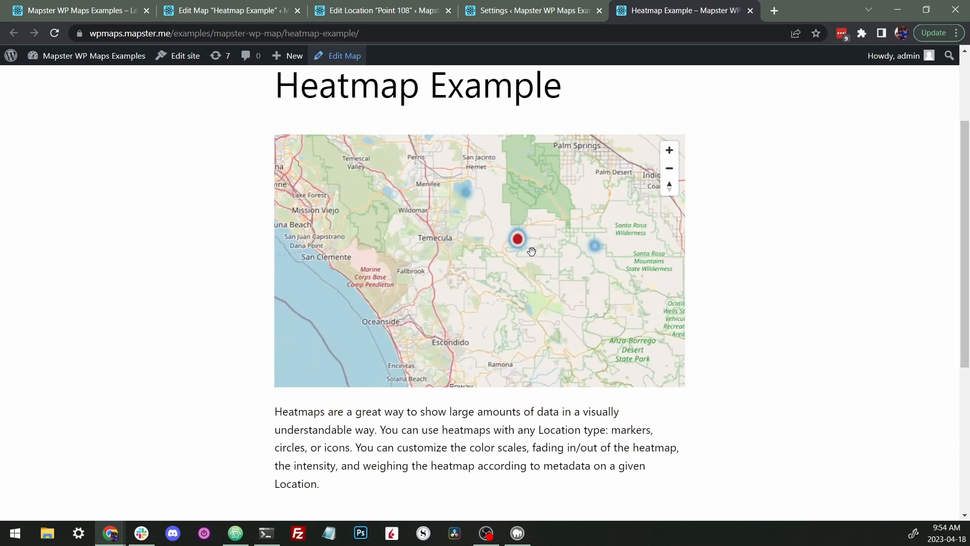
scroll(531, 252, "up", 5)
scroll(497, 197, "up", 3)
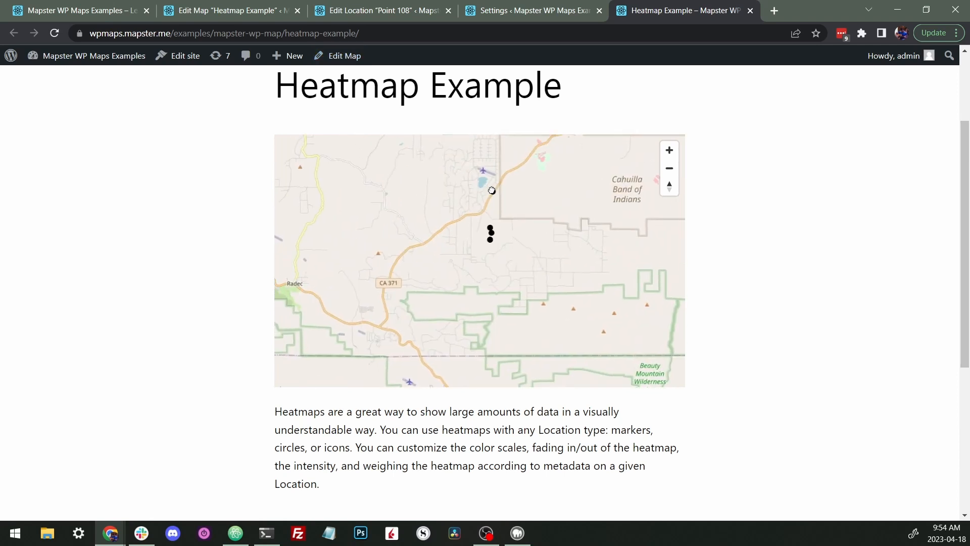
left_click_drag(495, 194, 480, 207)
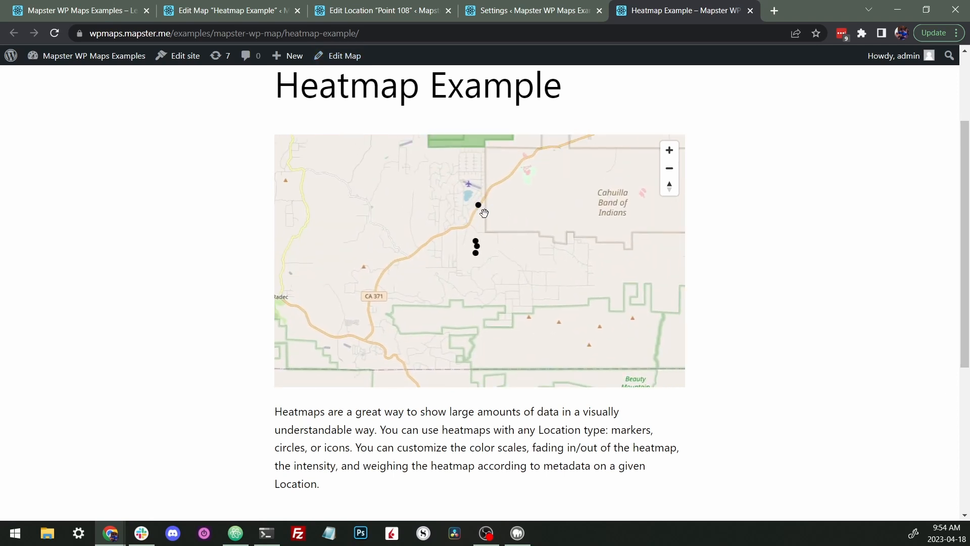
scroll(485, 221, "down", 2)
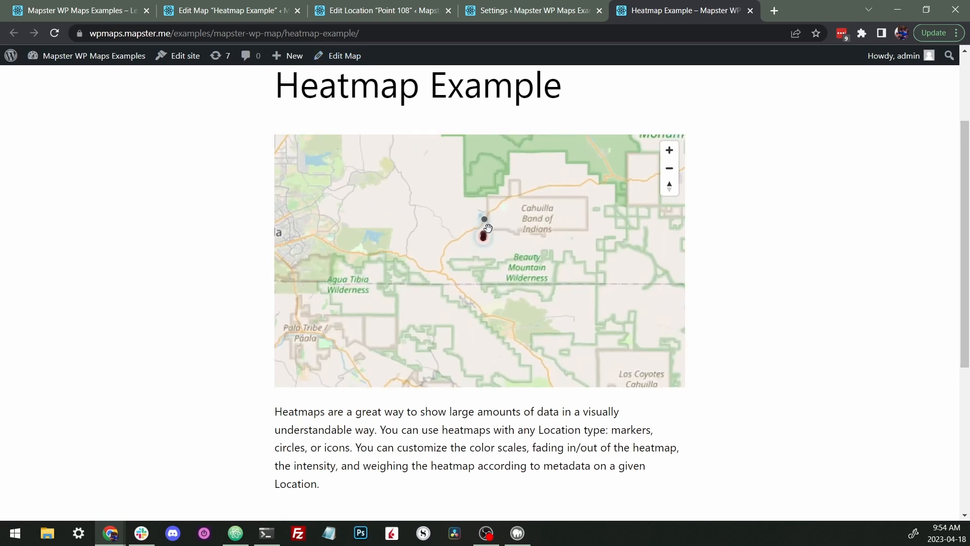
scroll(486, 220, "up", 3)
scroll(480, 208, "down", 6)
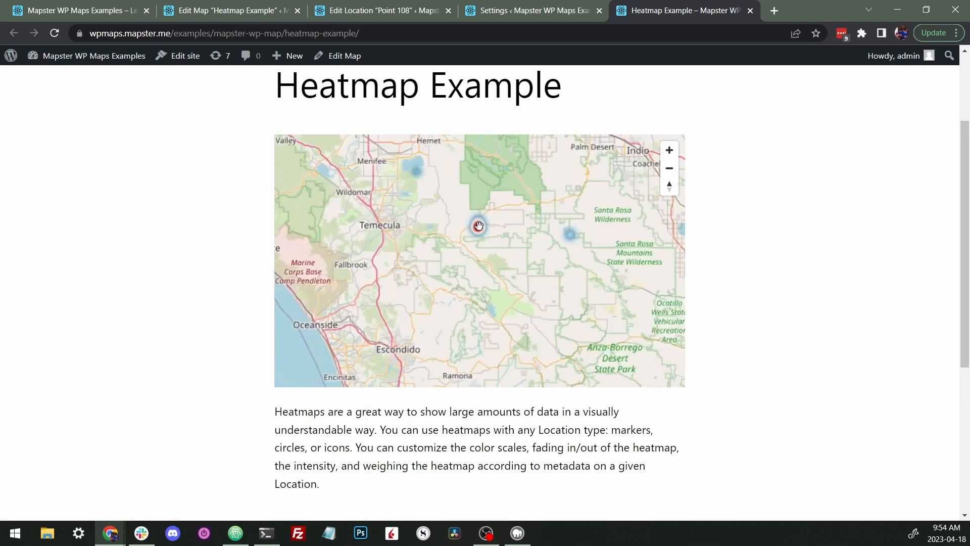
scroll(486, 246, "down", 2)
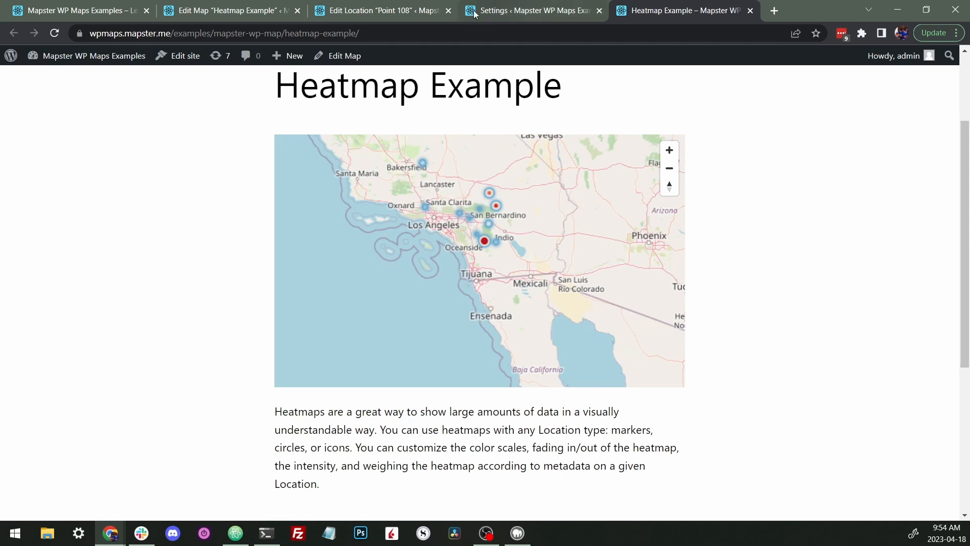
- Return to the map's edit page and highlight the mag value in the Heatmap Weighted Property field
left_click(278, 10)
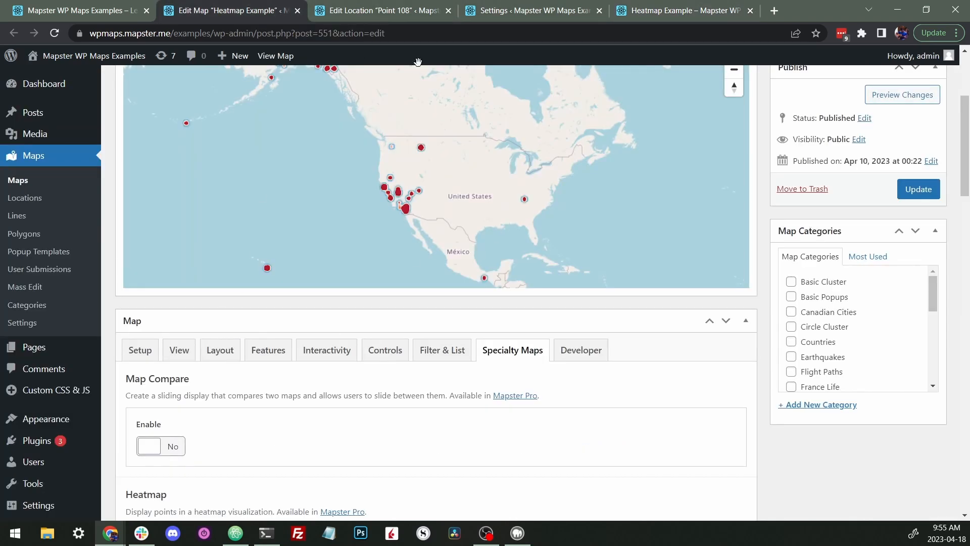
scroll(632, 361, "down", 9)
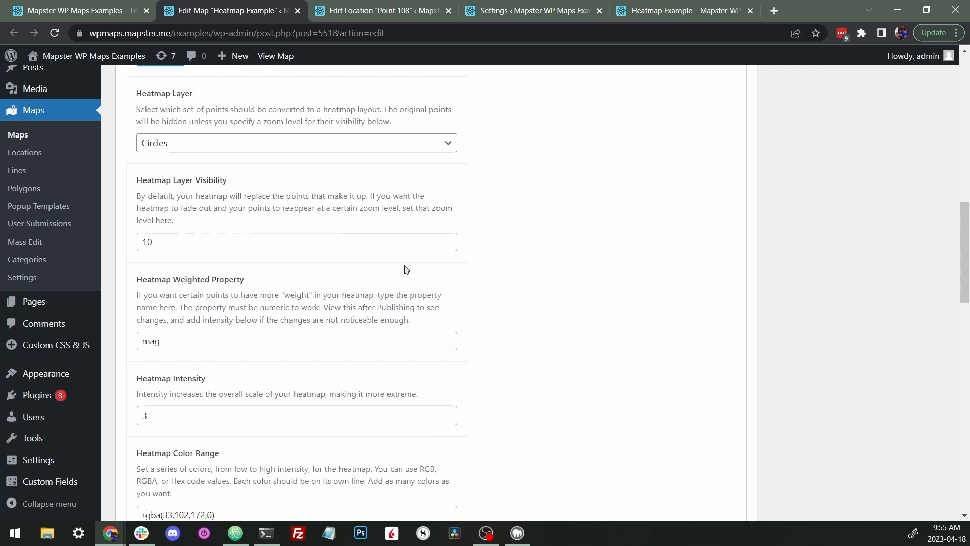
scroll(419, 269, "down", 3)
left_click_drag(189, 153, 131, 156)
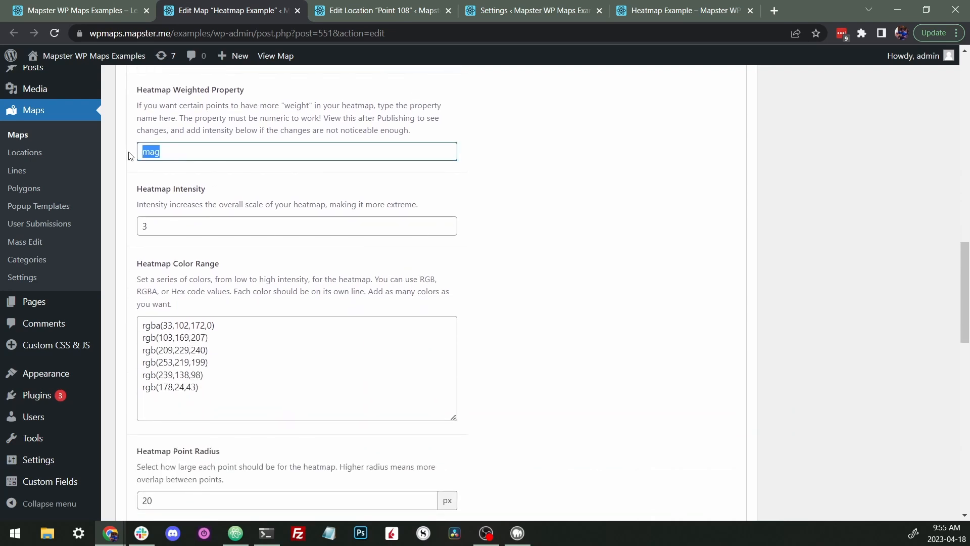
left_click(602, 196)
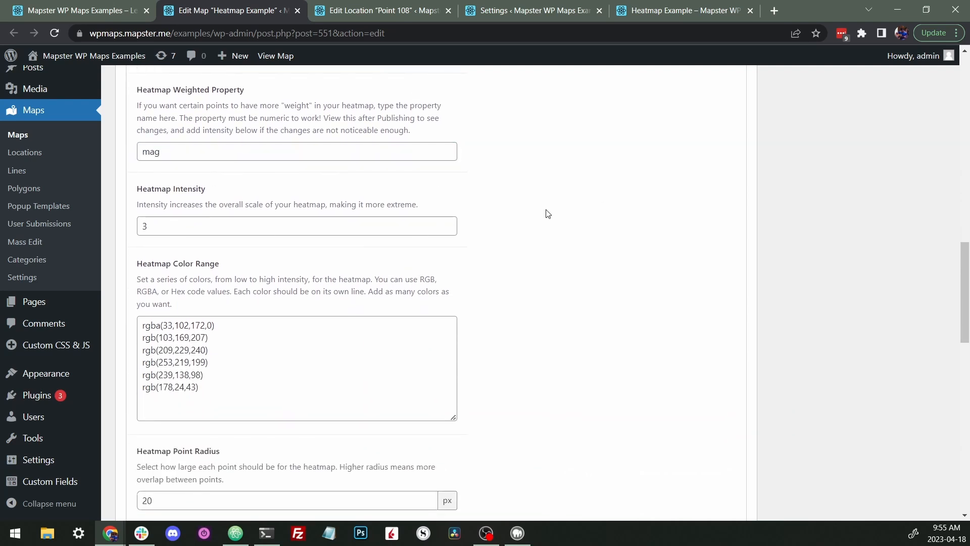
- Switch to the published map and zoom out to view the whole earthquake heatmap
left_click(639, 11)
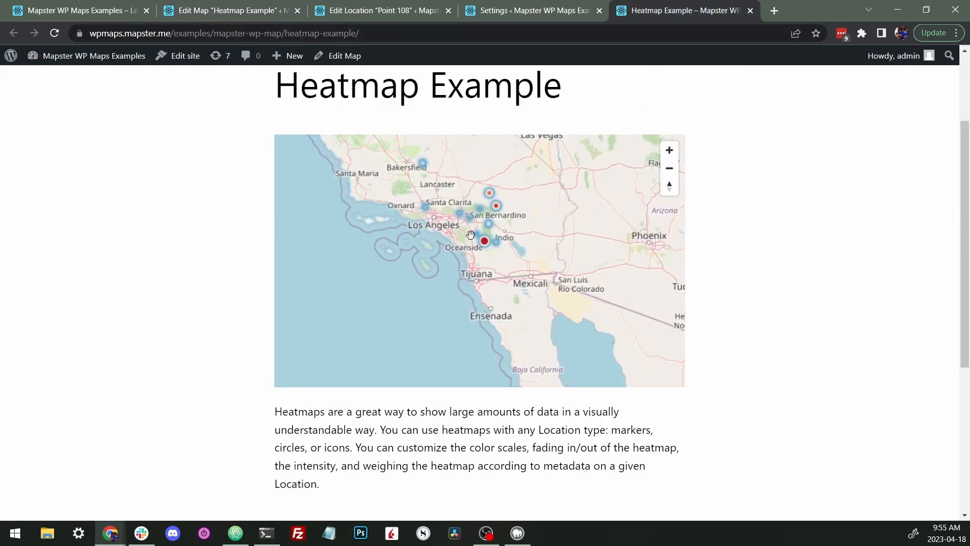
scroll(470, 235, "down", 3)
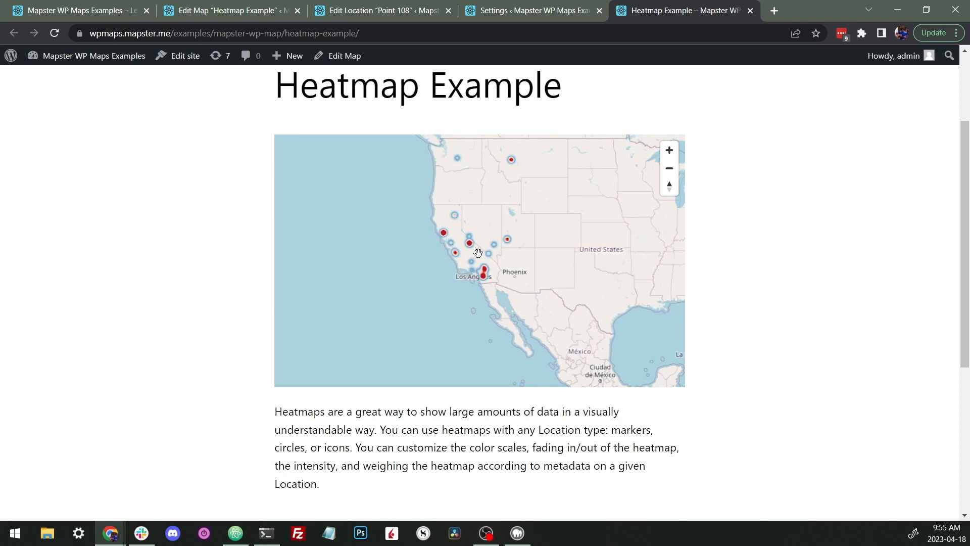
scroll(452, 250, "down", 2)
left_click_drag(417, 212, 444, 239)
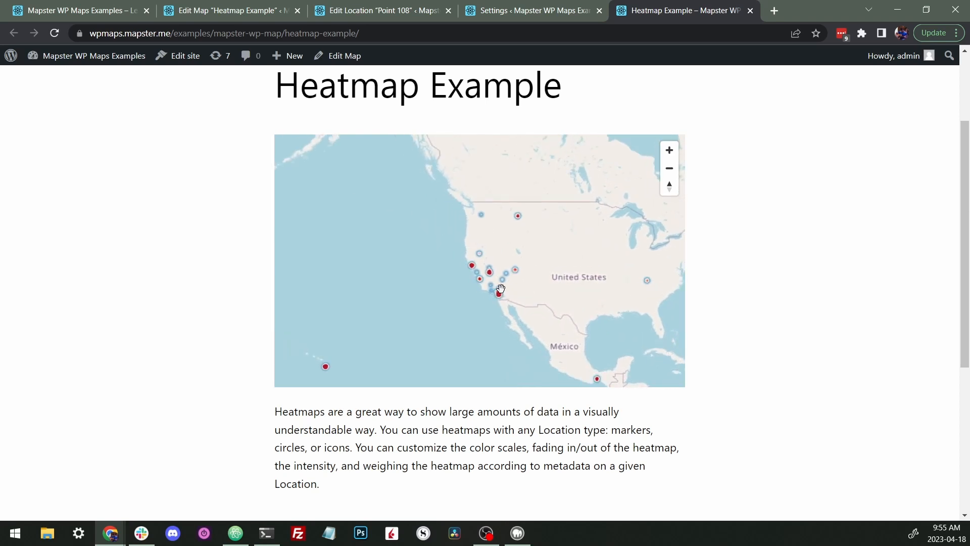
- Return to the map settings and highlight the mag weighted property once more
left_click(211, 20)
left_click_drag(165, 153, 138, 154)
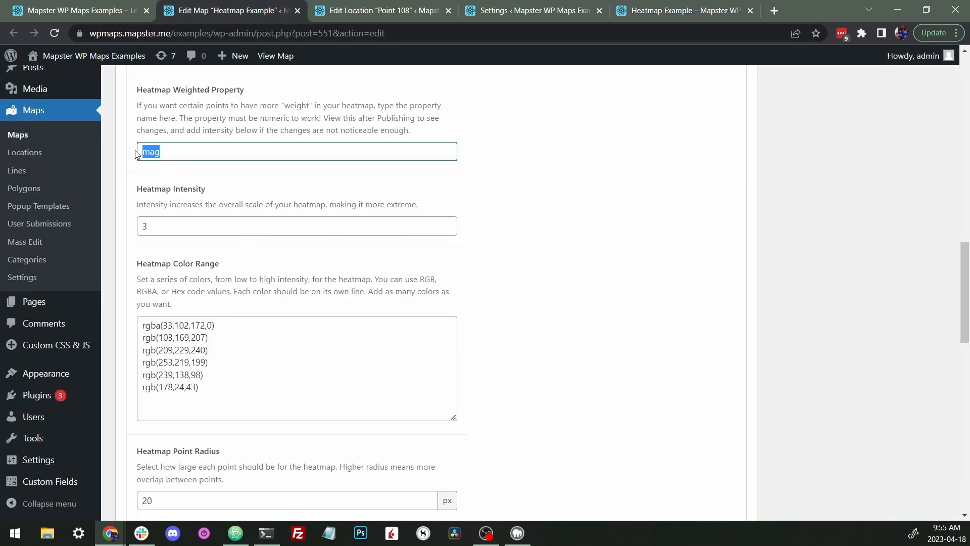
left_click(524, 188)
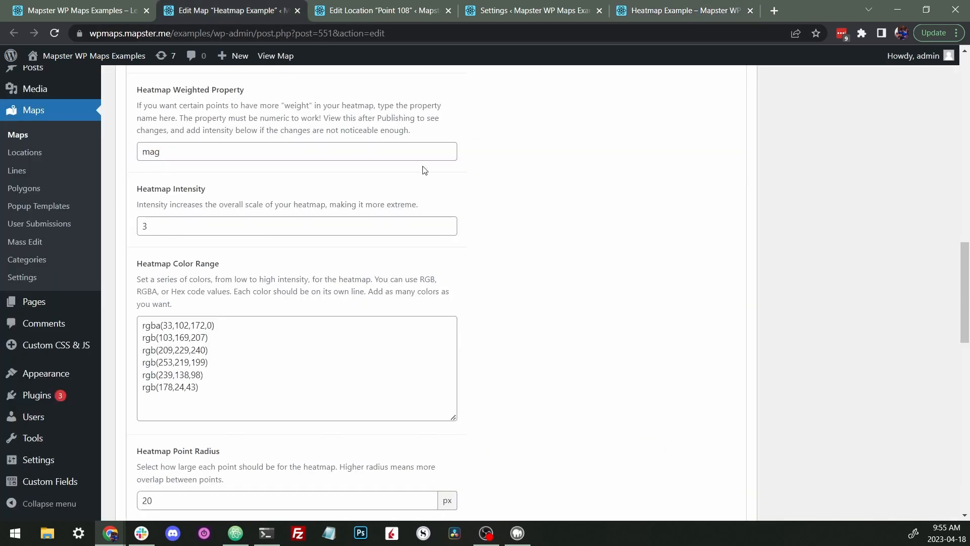
- Switch to Point 108's edit page and highlight its mag custom property name
left_click(384, 11)
left_click_drag(181, 321, 130, 316)
scroll(277, 307, "up", 9)
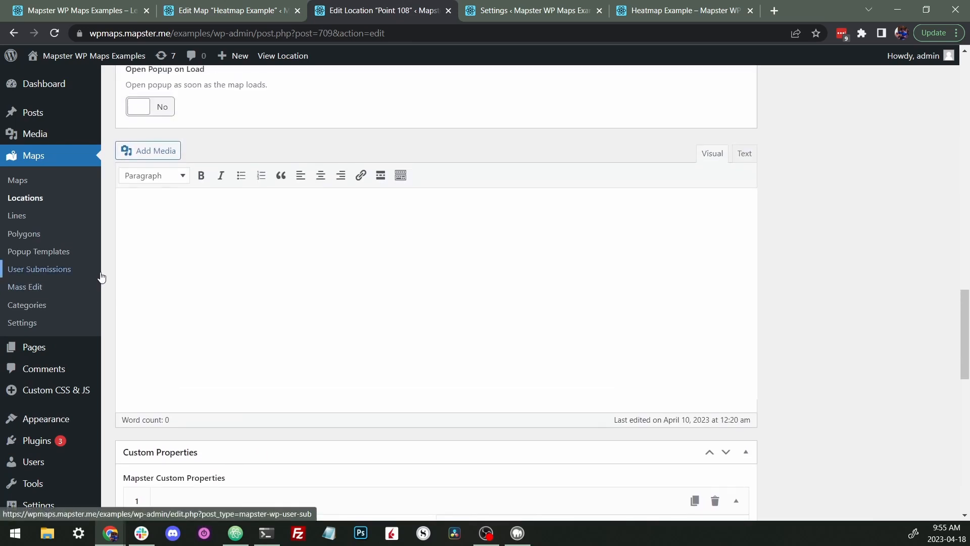
scroll(113, 273, "down", 10)
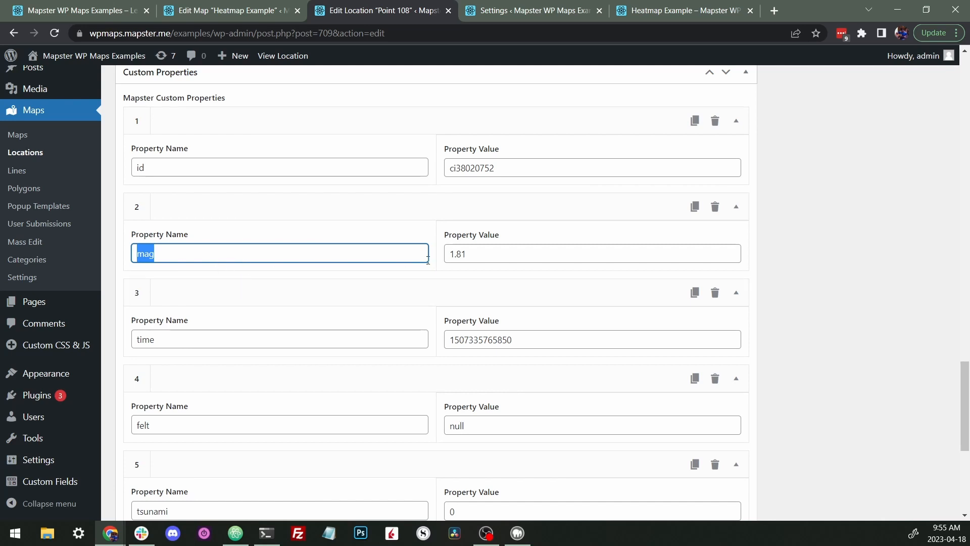
- Go back to the heatmap settings and highlight the matching mag weighted property value
left_click(258, 19)
left_click_drag(163, 151, 129, 152)
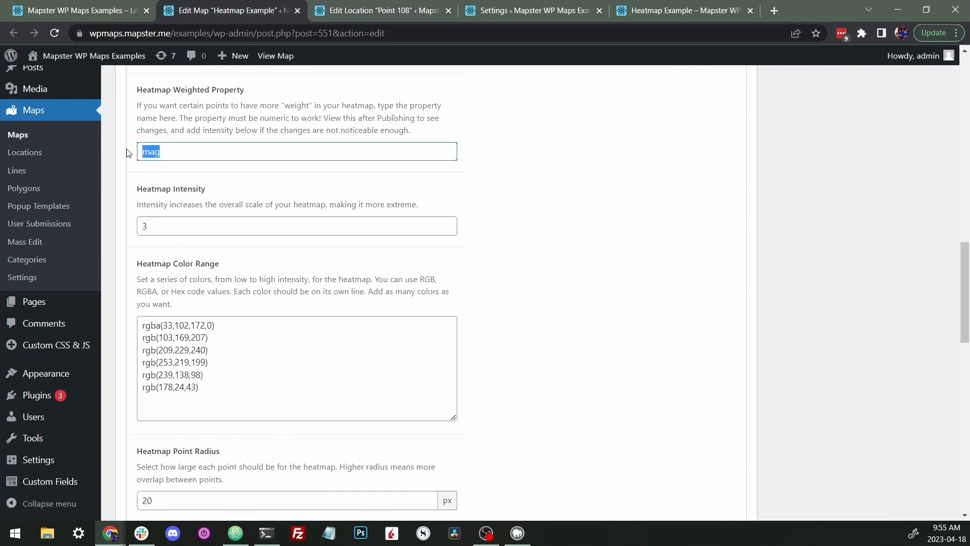
left_click(571, 194)
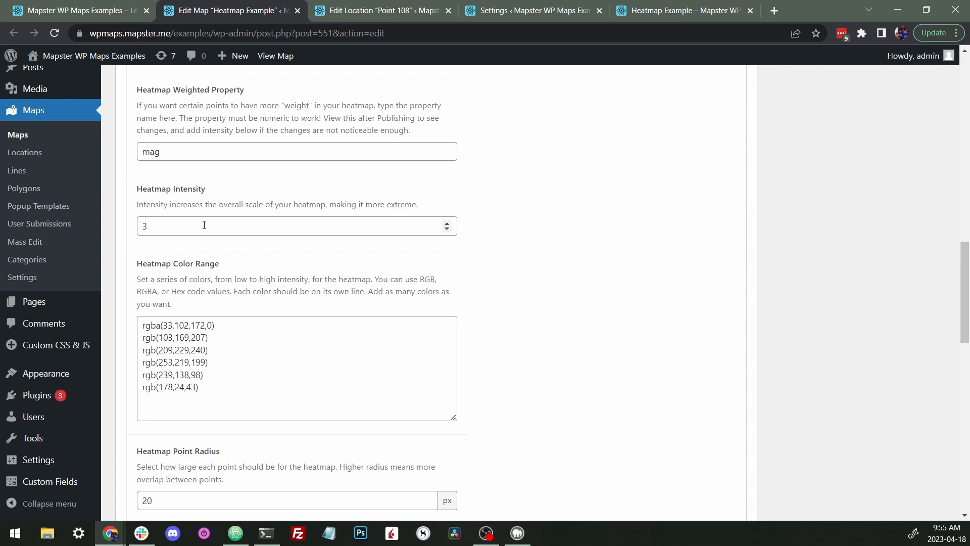
- Glance at the published heatmap and return to the Heatmap Intensity setting
left_click(633, 10)
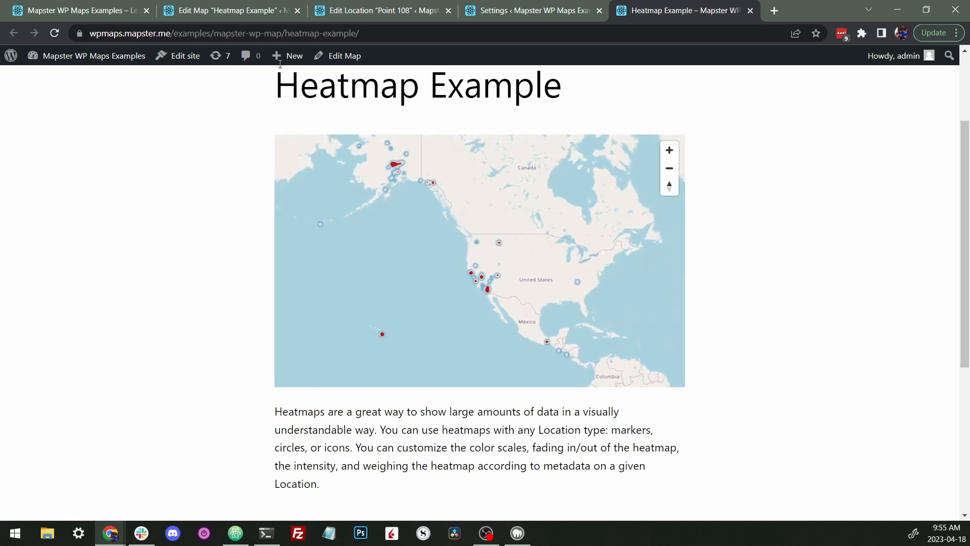
left_click(232, 10)
left_click(149, 226)
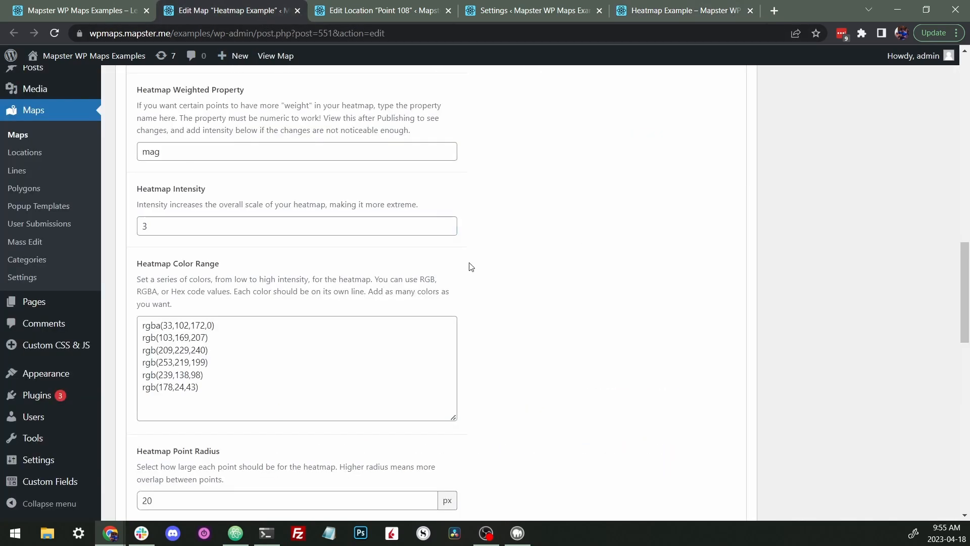
- Scroll to the Heatmap Color Range and select its list of color values
scroll(521, 230, "down", 2)
left_click_drag(310, 262, 199, 252)
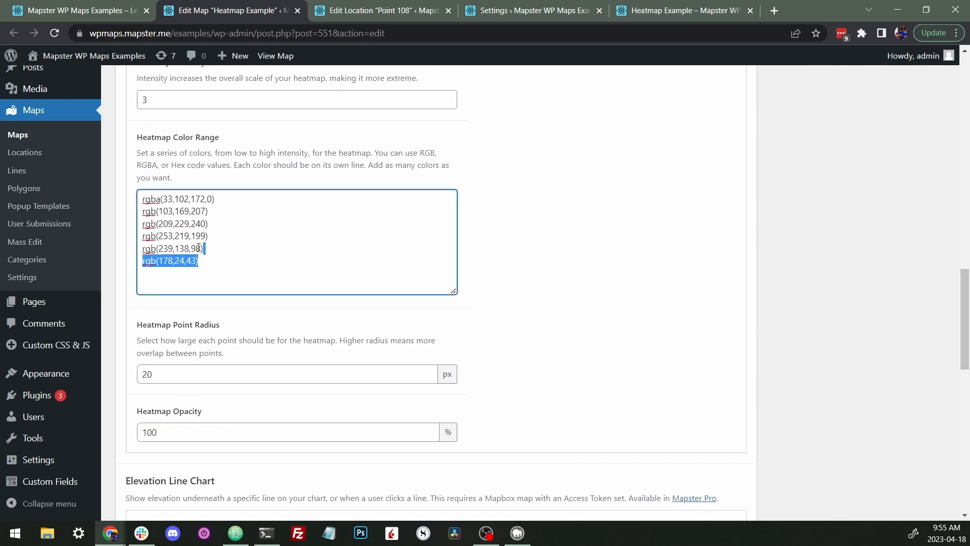
key("ctrl+a")
left_click(306, 235)
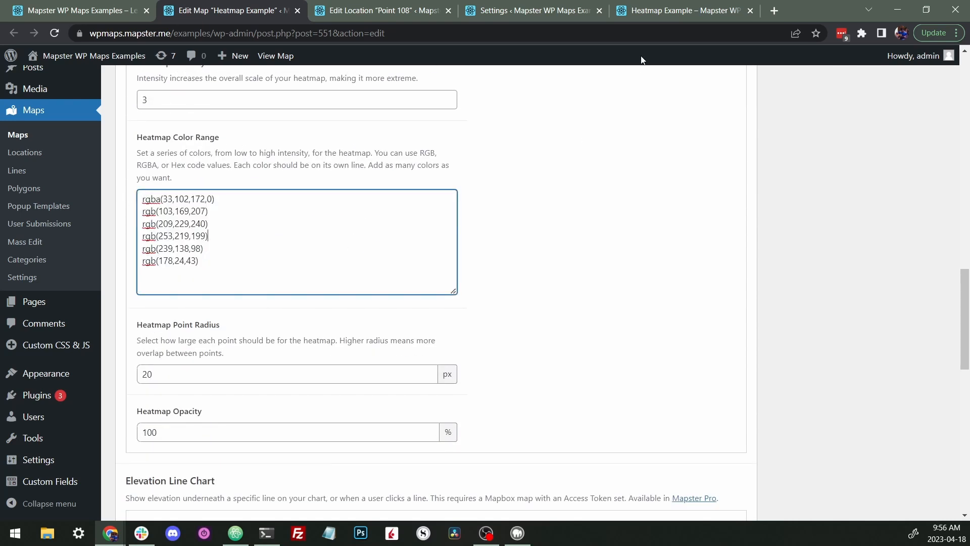
- Compare the published heatmap's colors with the color range values in the settings
left_click(649, 12)
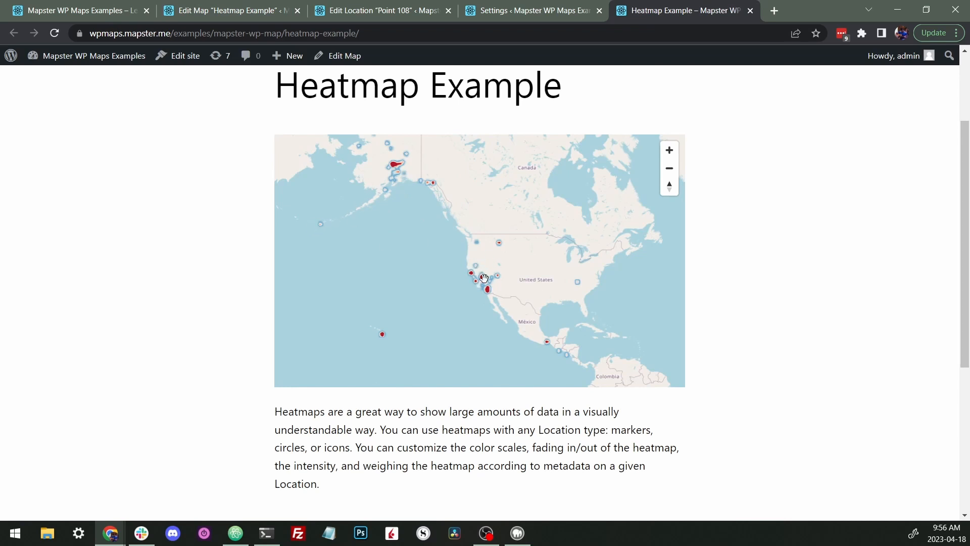
left_click(230, 10)
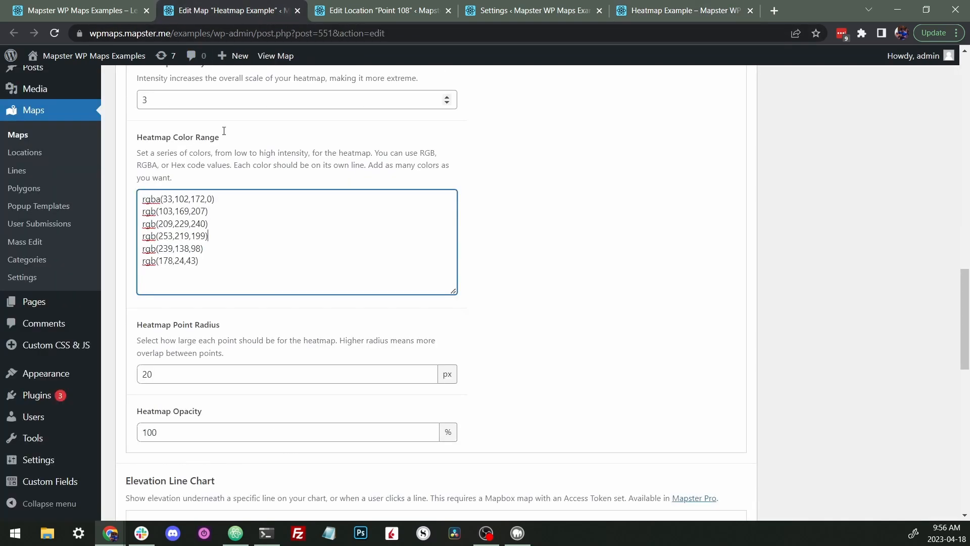
key("ctrl+a")
left_click(196, 223)
scroll(503, 242, "down", 3)
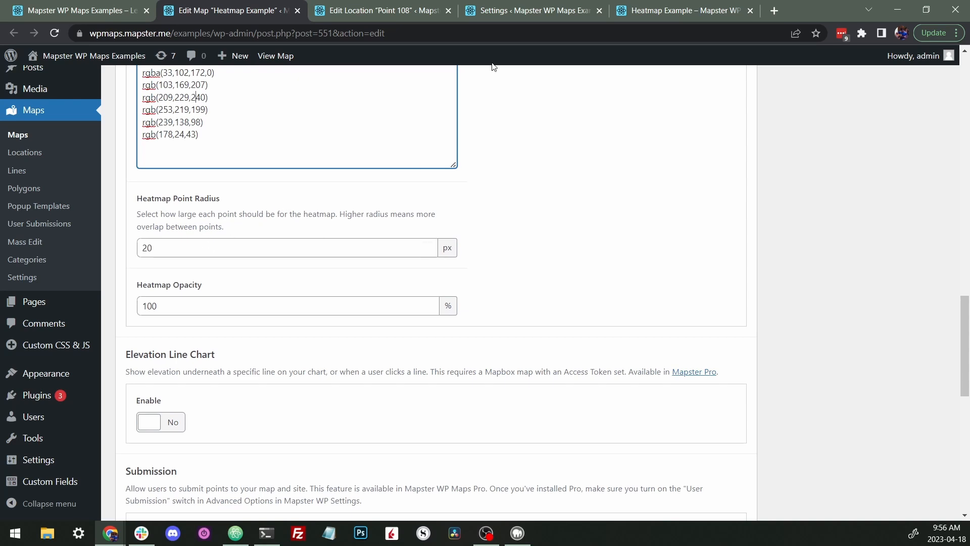
- Switch between the published heatmap and the settings page, returning to the map preview
left_click(642, 15)
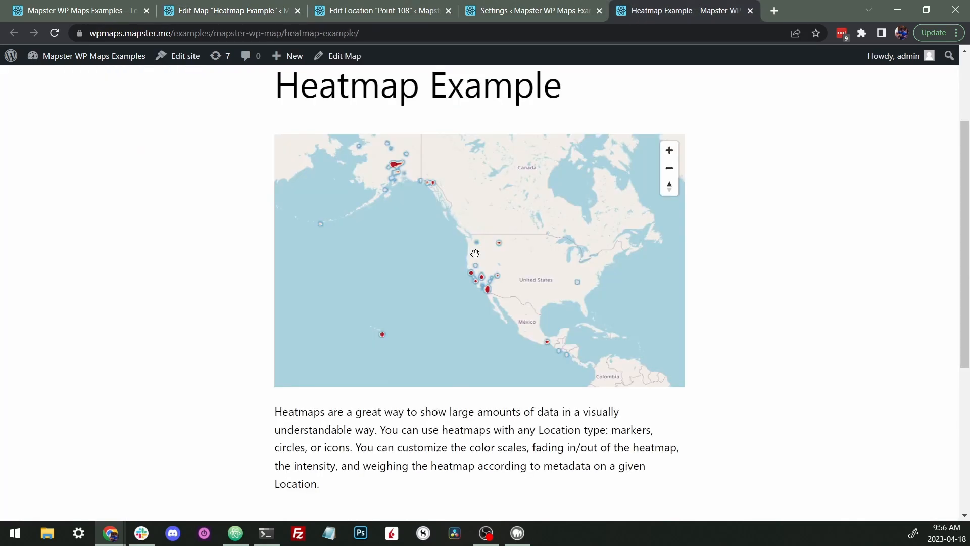
scroll(484, 284, "up", 3)
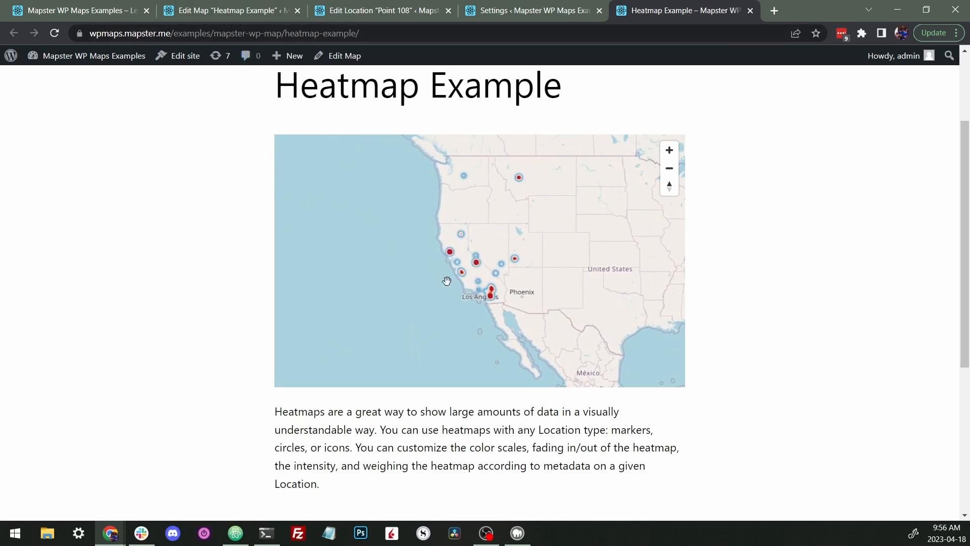
left_click(230, 14)
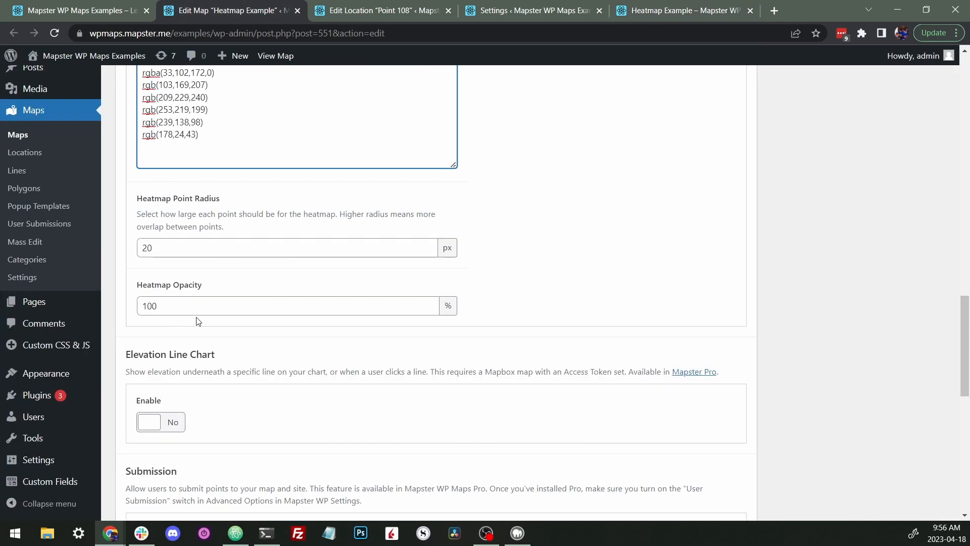
left_click(642, 13)
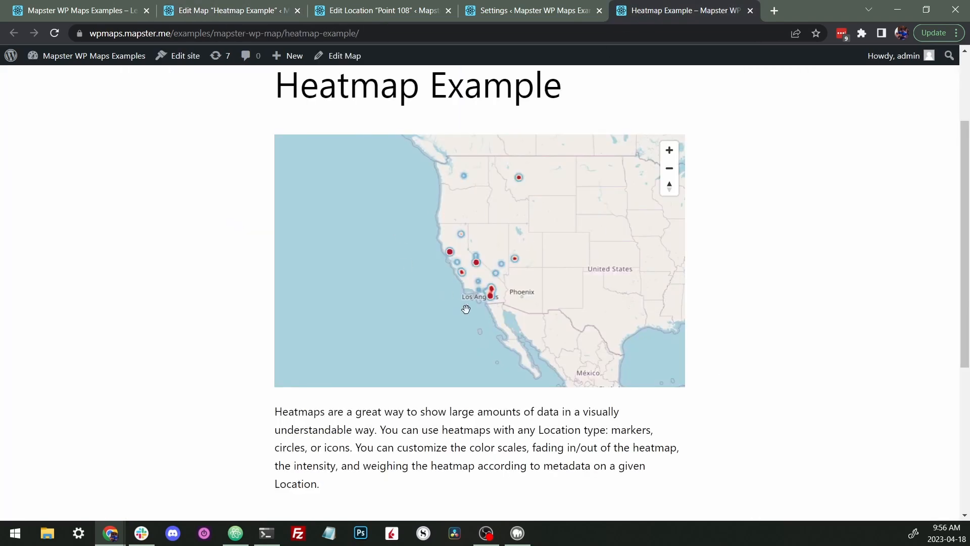
left_click(210, 14)
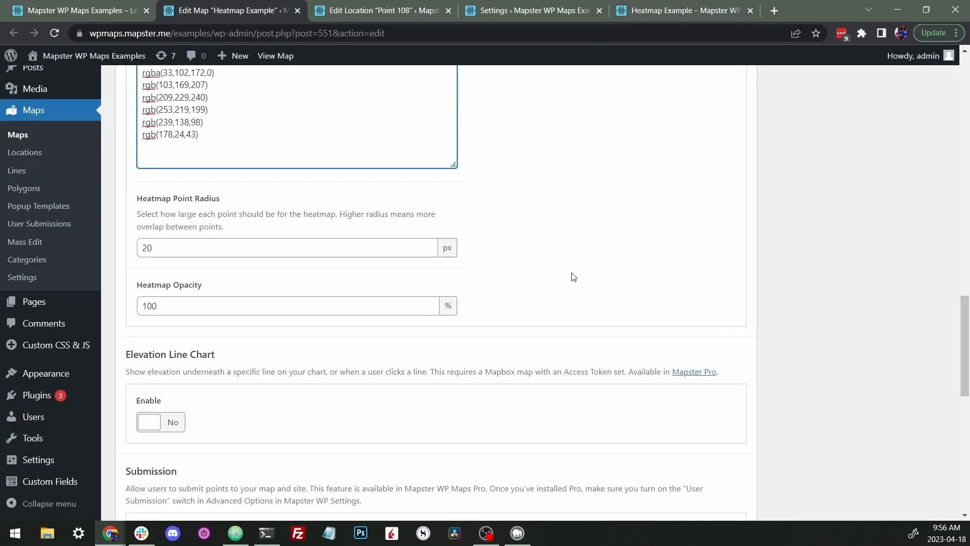
scroll(687, 288, "up", 15)
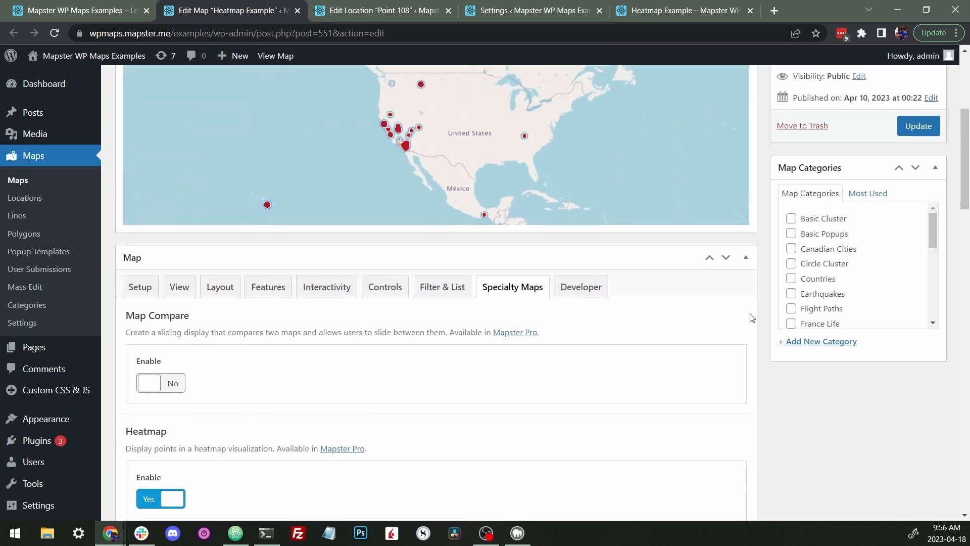